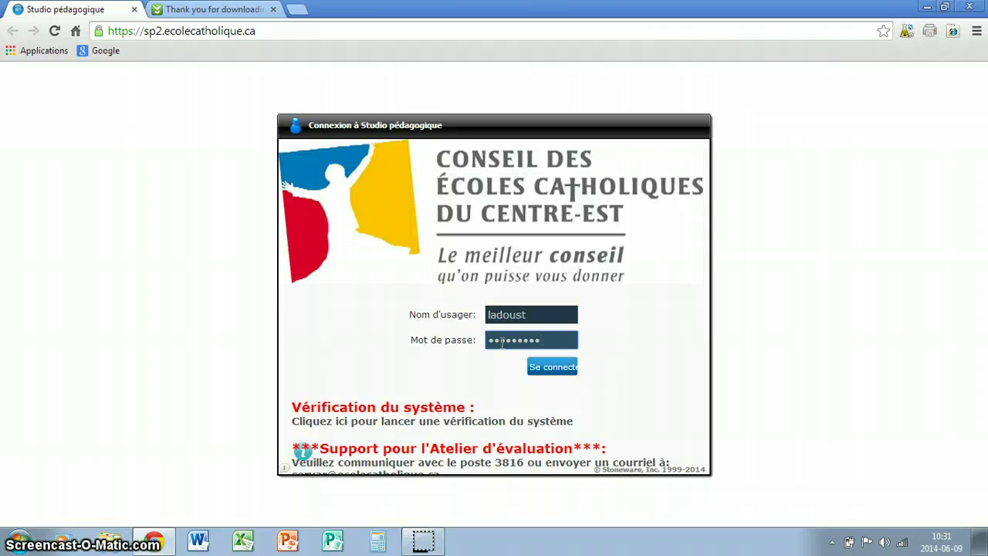
Submit the school portal login and load the Studio pédagogique Accueil dashboard.
key(Return)
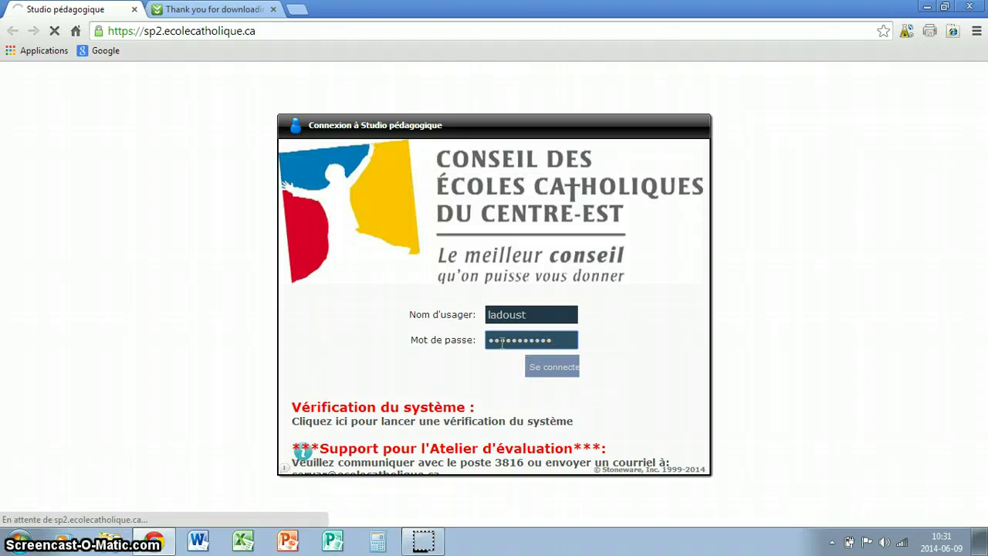
click(507, 349)
click(525, 365)
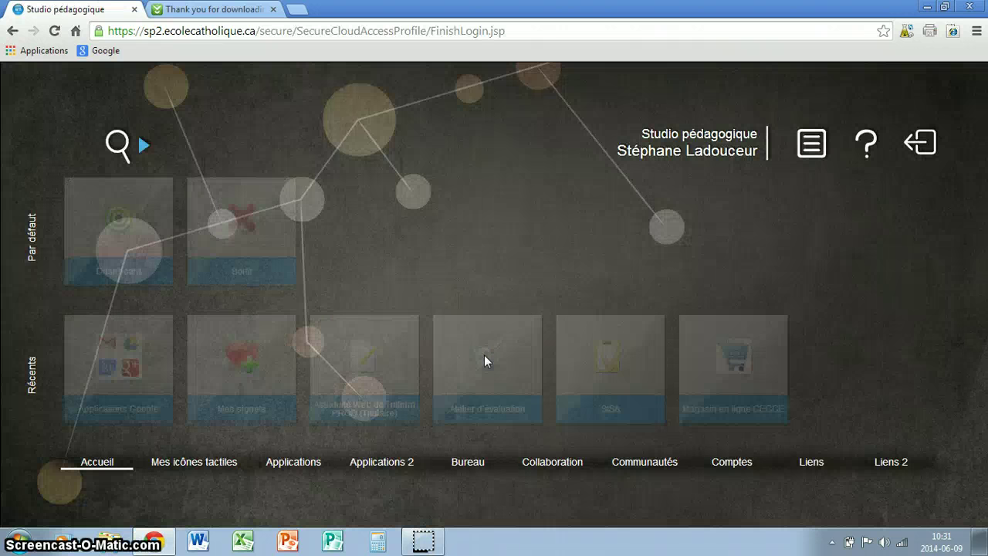
click(416, 352)
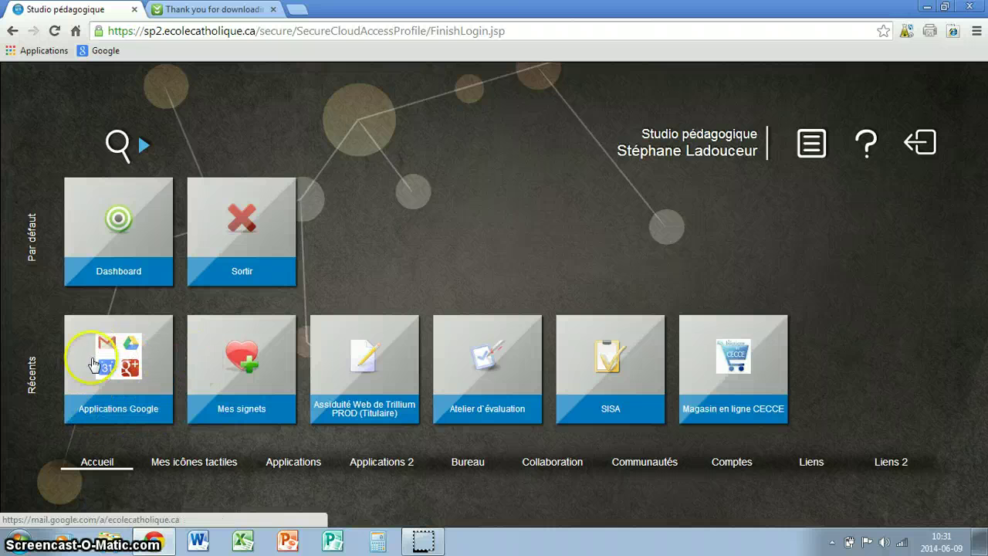
Open the school Gmail from the Applications Google tile, then launch Google Drive in a new tab.
click(119, 367)
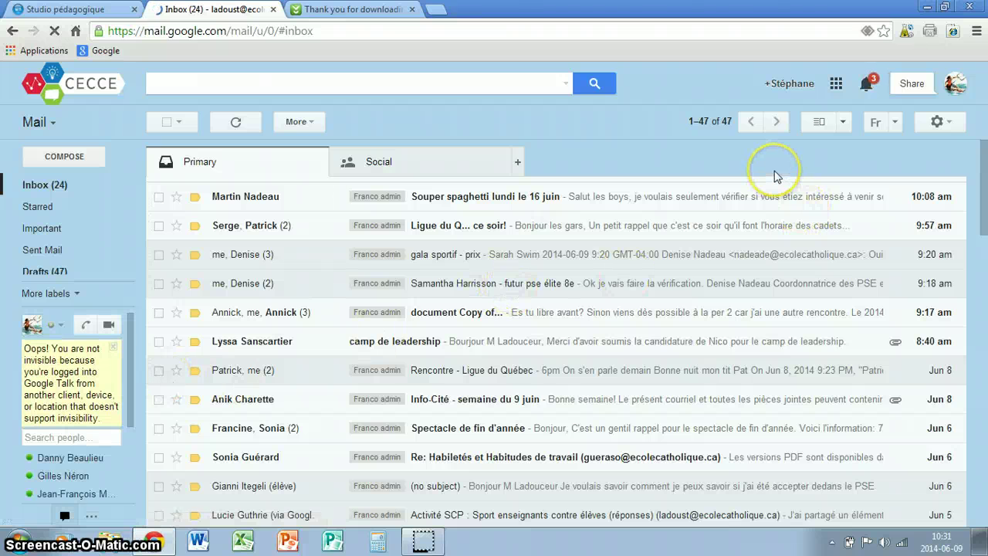
click(836, 83)
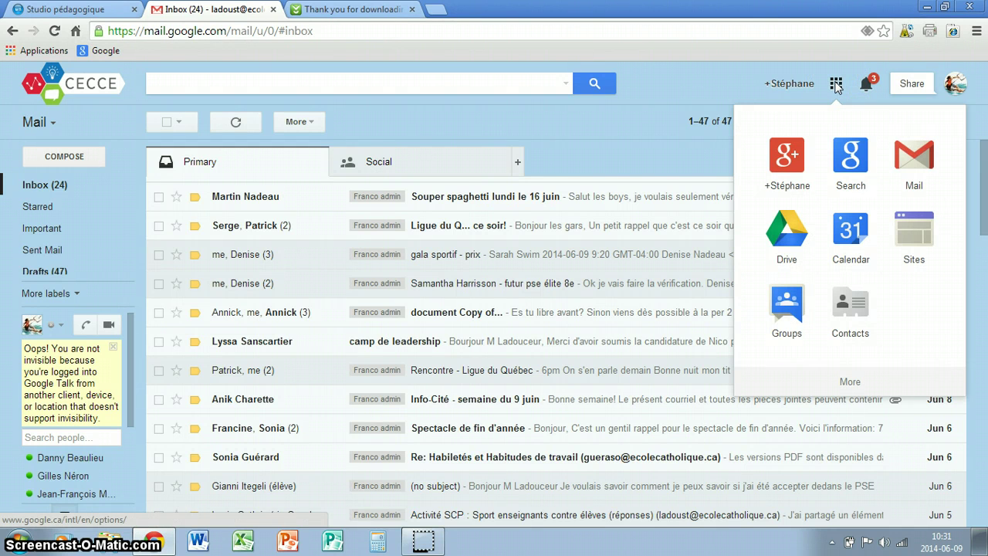
click(786, 166)
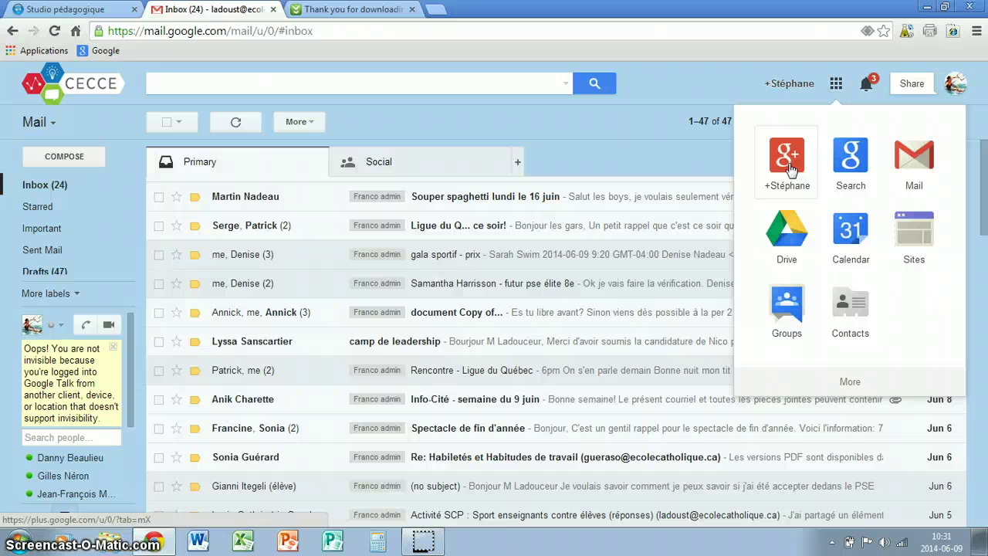
click(851, 159)
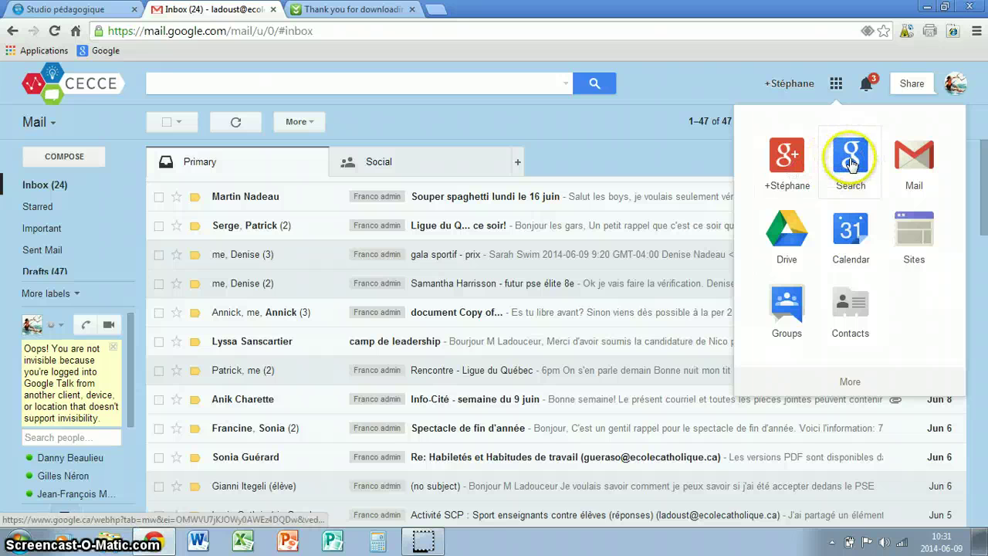
click(914, 162)
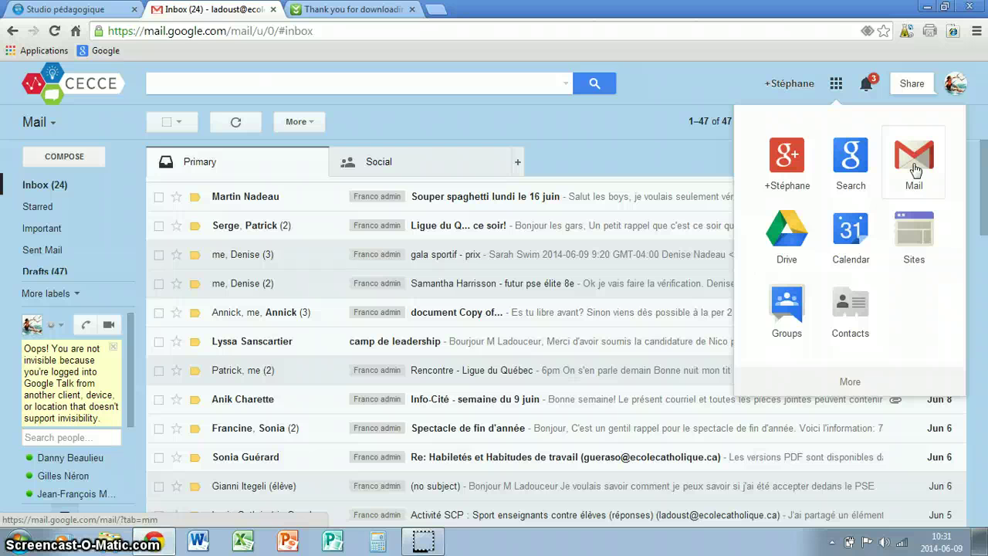
click(912, 235)
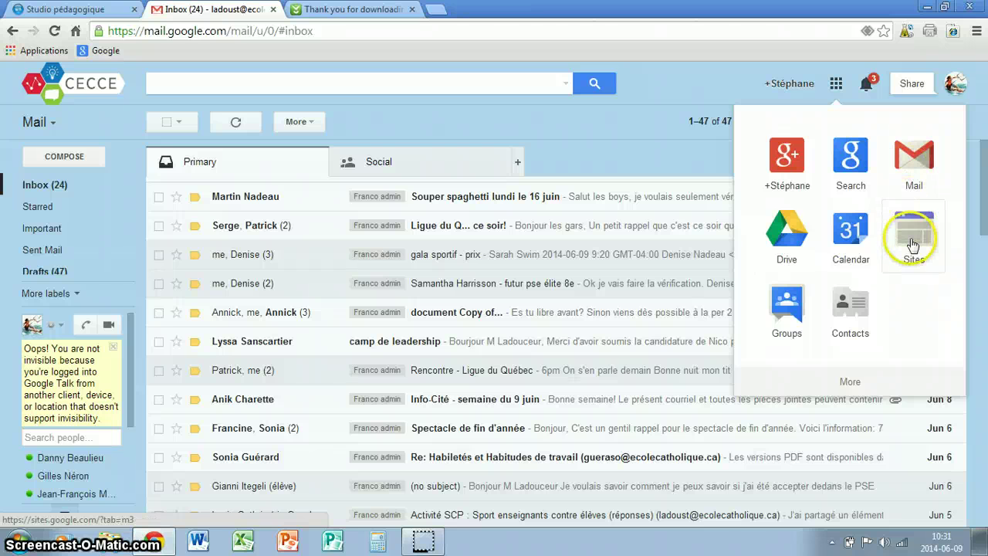
click(785, 233)
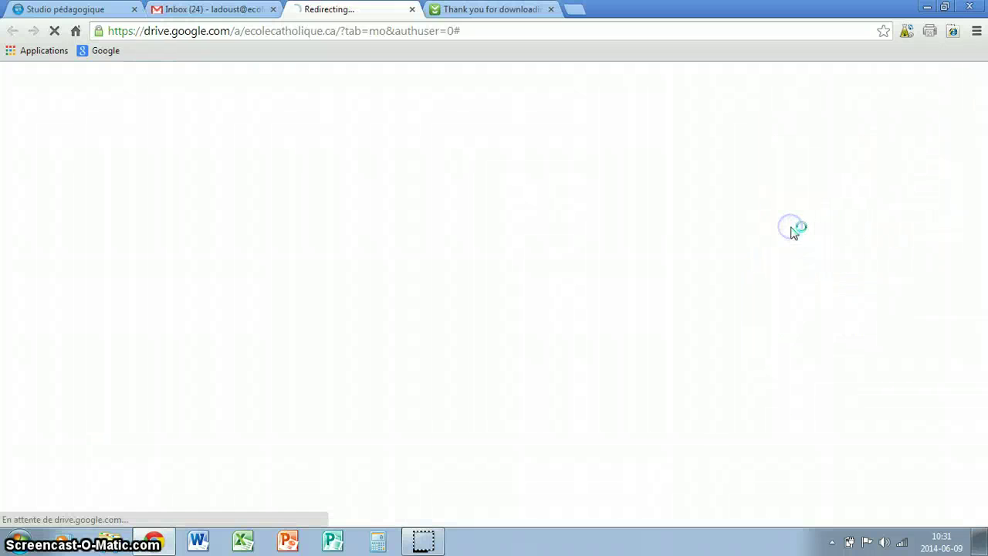
Show the CREATE menu's new file types in My Drive.
click(693, 224)
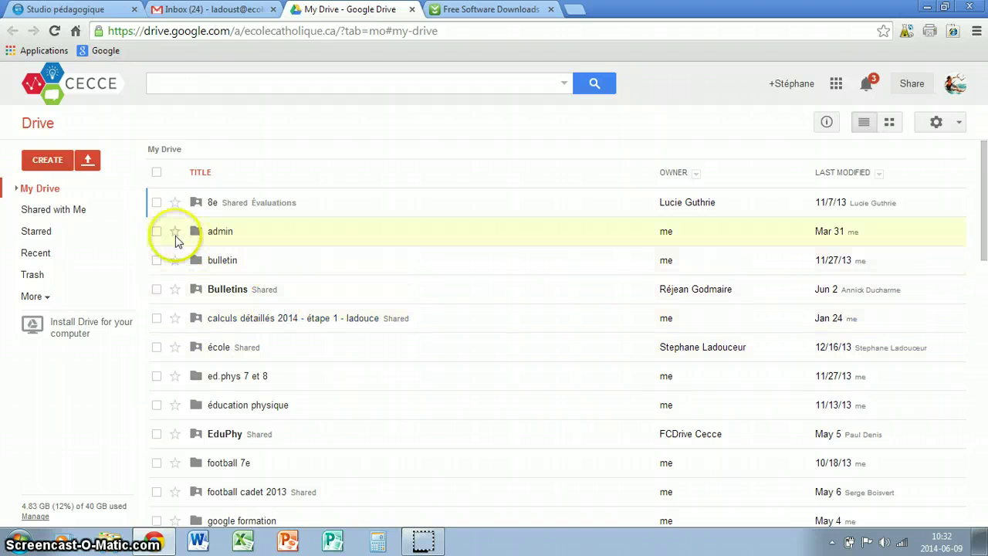
click(54, 166)
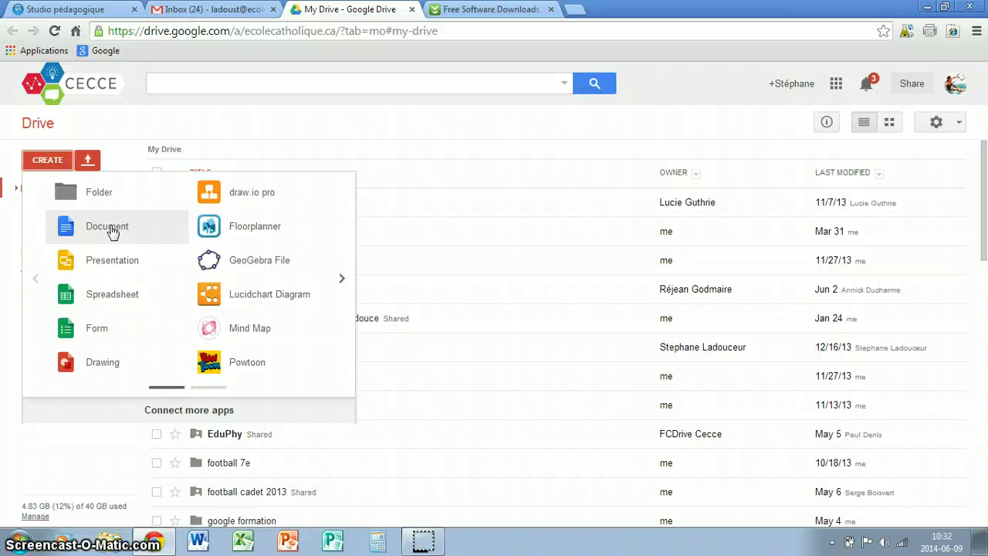
Choose Form from the CREATE menu to start a new untitled form.
click(112, 264)
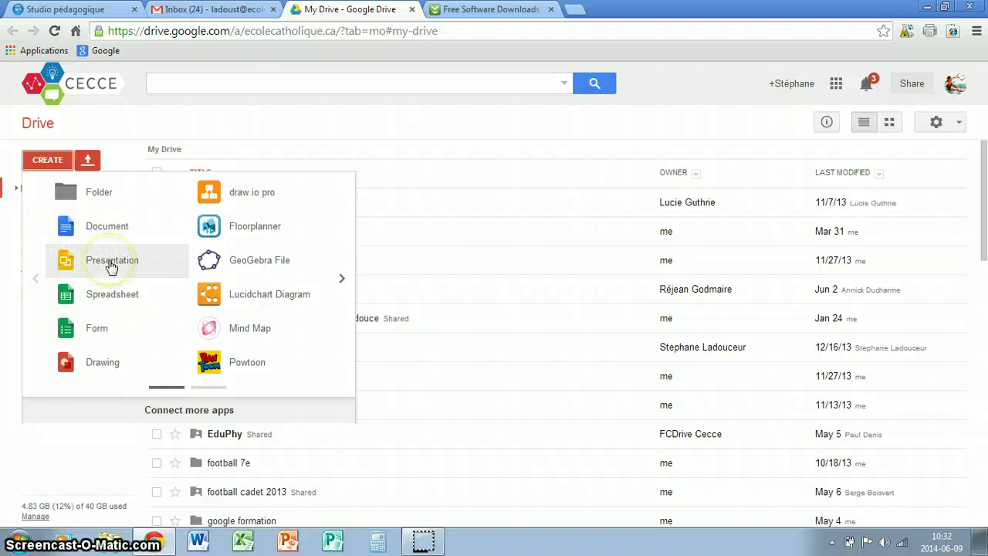
click(112, 295)
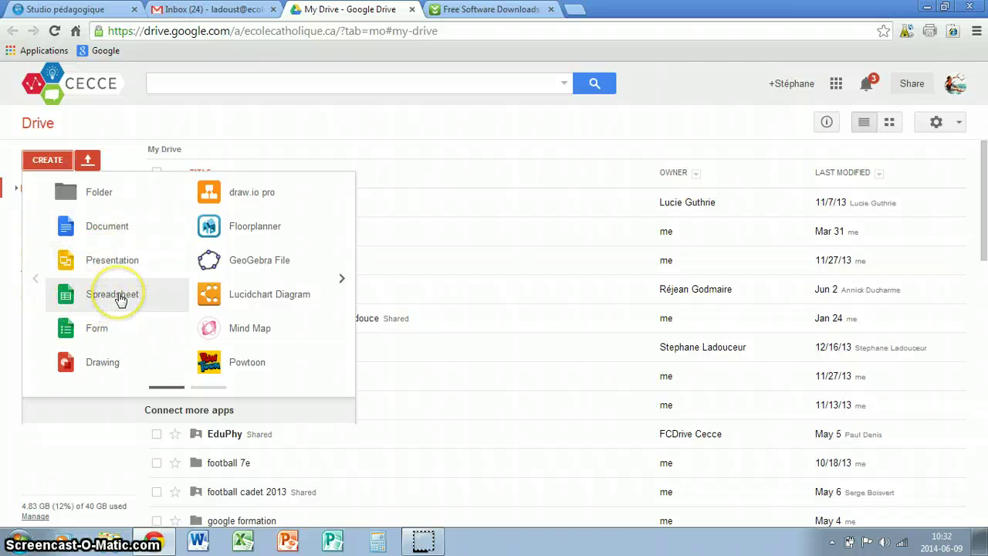
click(72, 335)
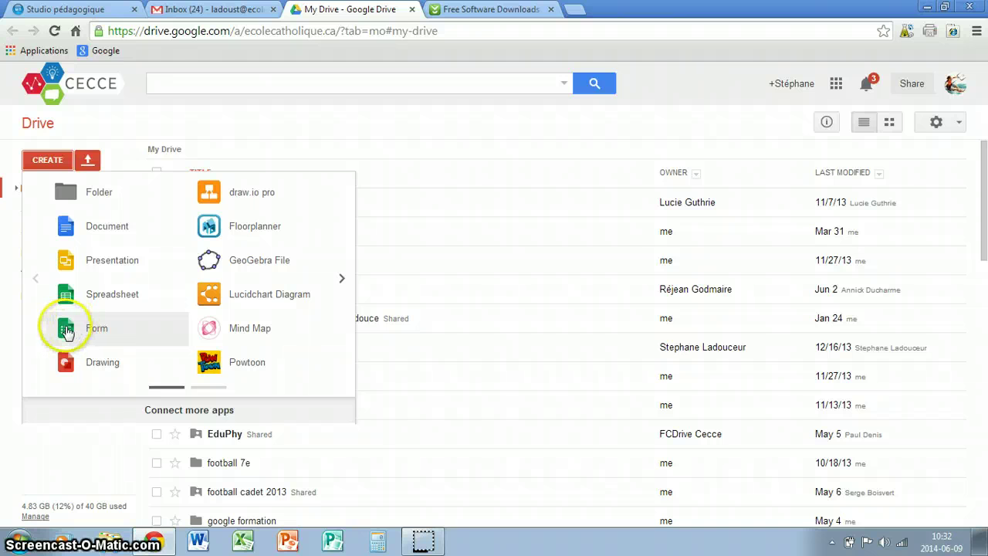
click(75, 335)
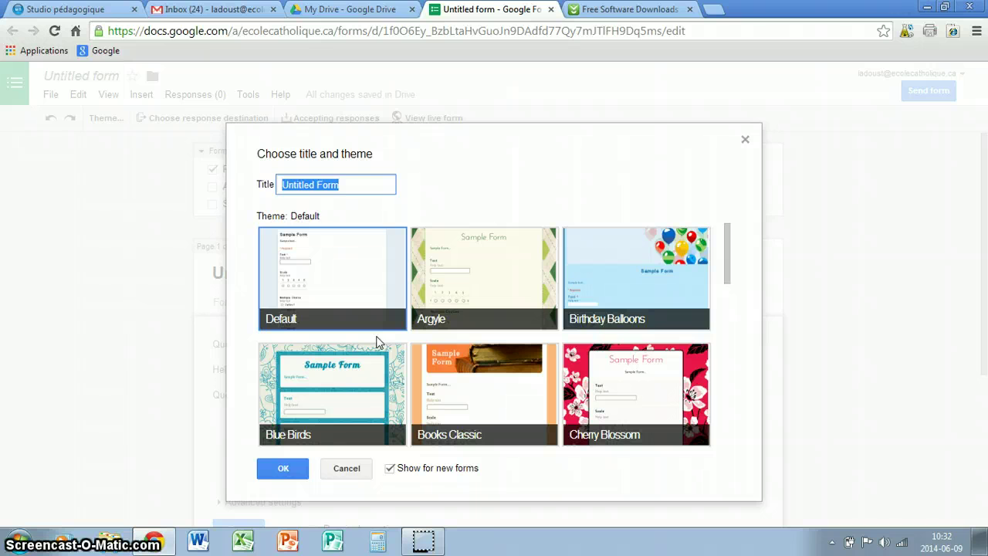
Title the form 'questionnaire 8-04', apply the Notepaper theme and confirm.
mouse_move(351, 187)
mouse_down()
mouse_move(319, 188)
mouse_move(334, 188)
mouse_up()
text(questionnaire)
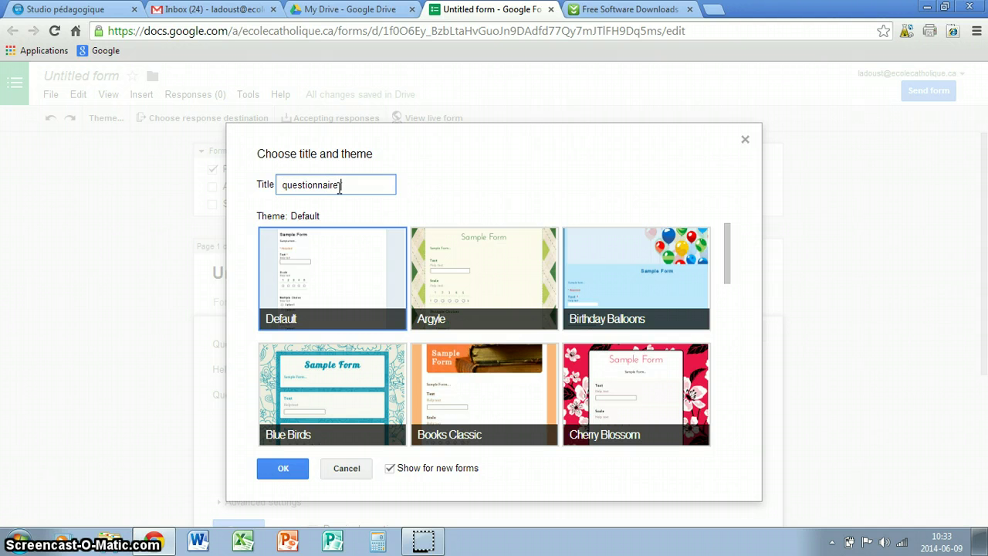
text( 8-04)
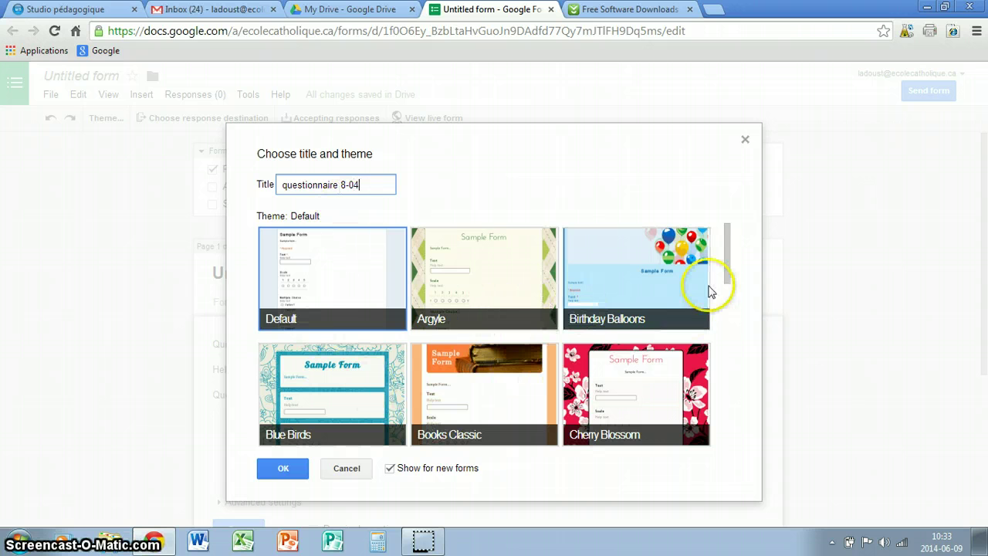
drag(729, 261, 734, 376)
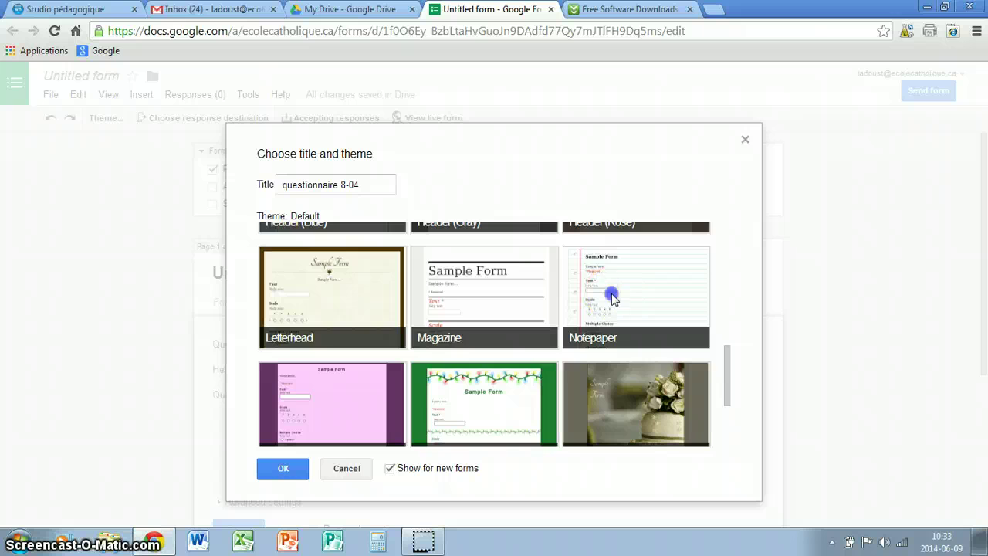
click(613, 296)
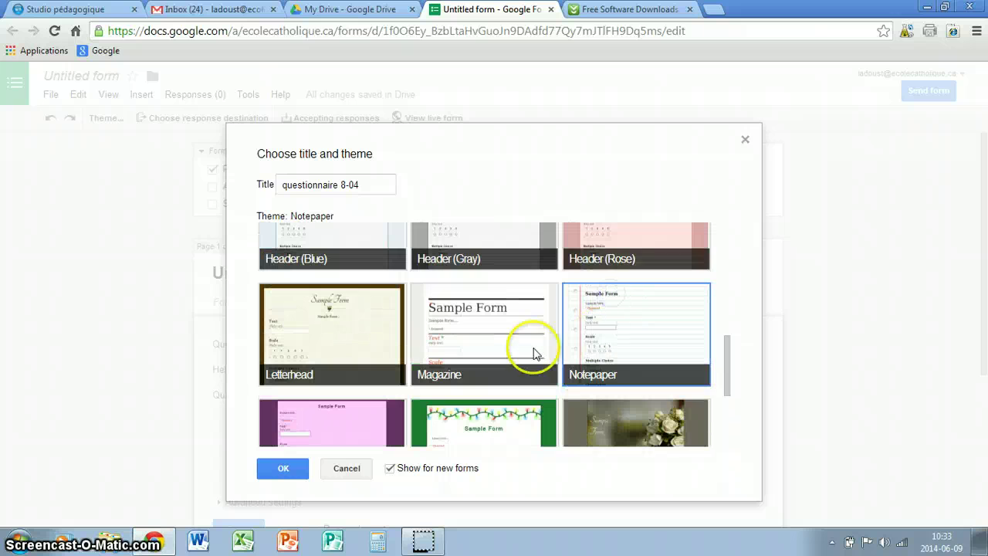
click(286, 468)
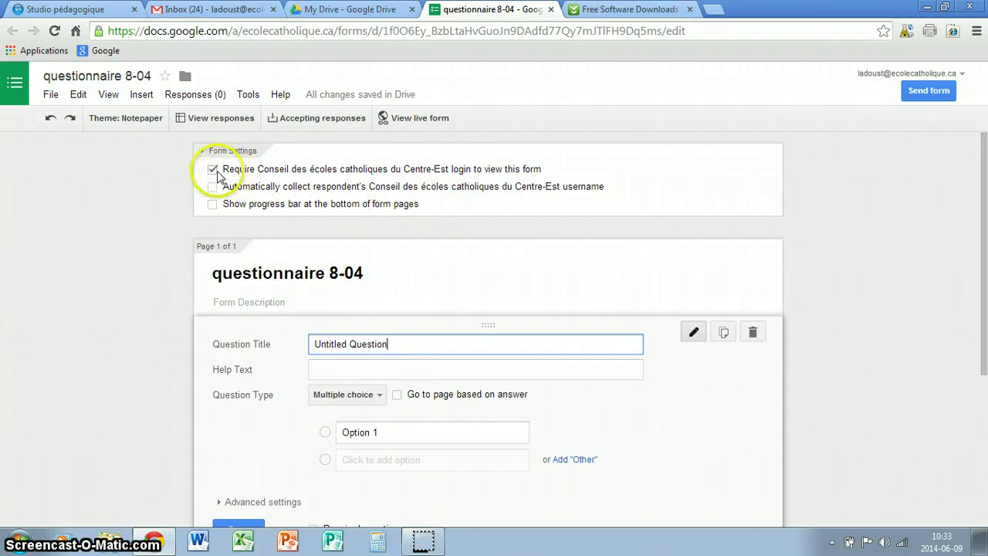
Require the school login and auto-collect respondents' usernames in Form Settings.
click(240, 177)
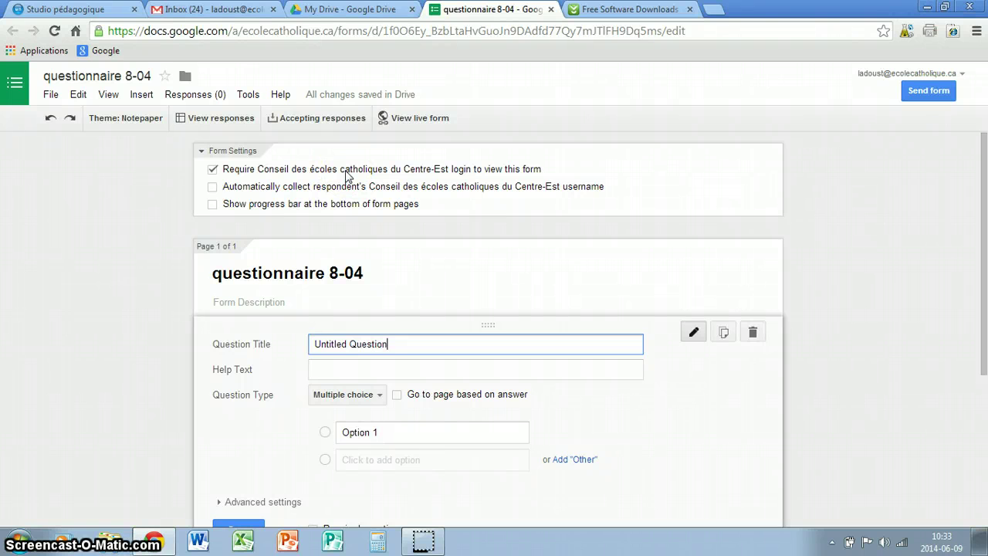
click(213, 170)
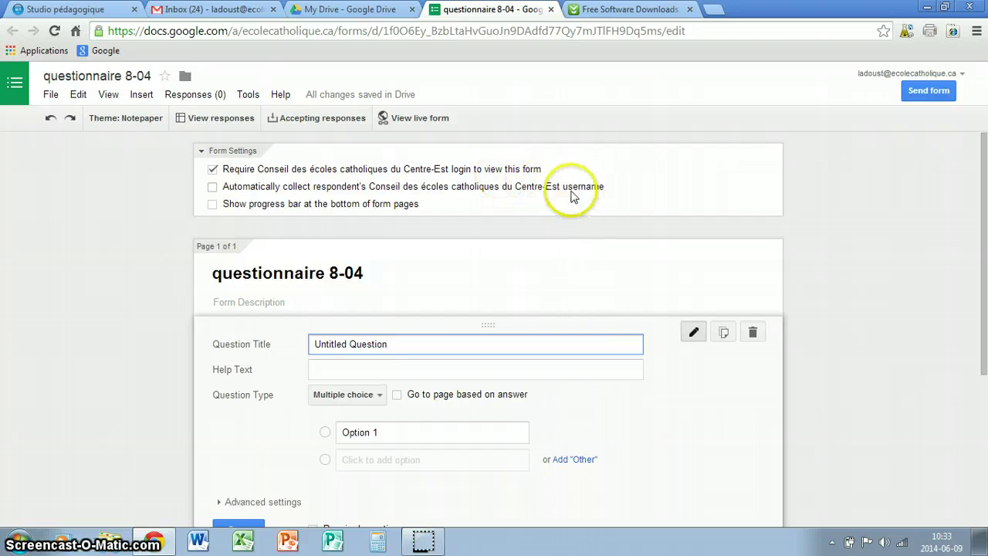
click(212, 188)
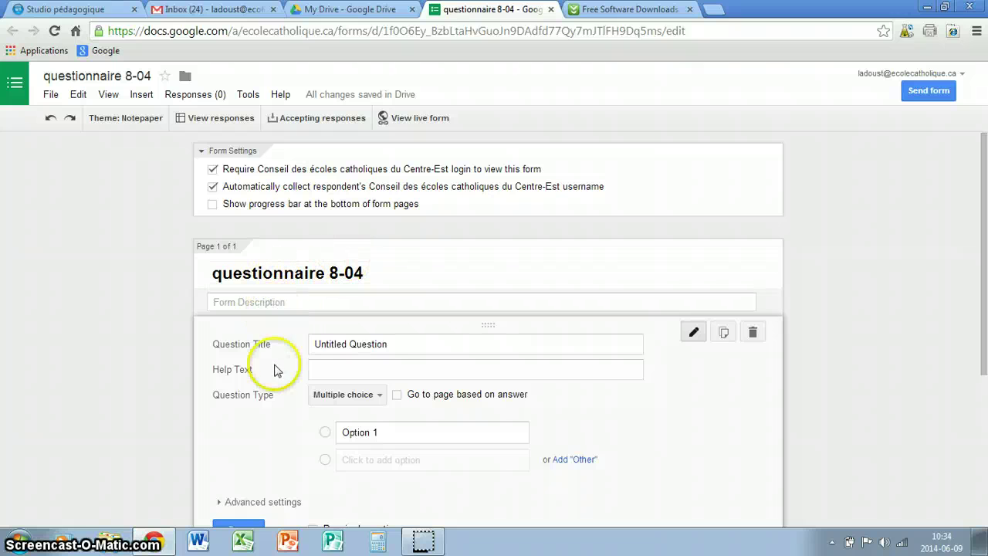
Retitle the first question 'Quel est ton nom?' and set its type to Text.
drag(392, 343, 340, 345)
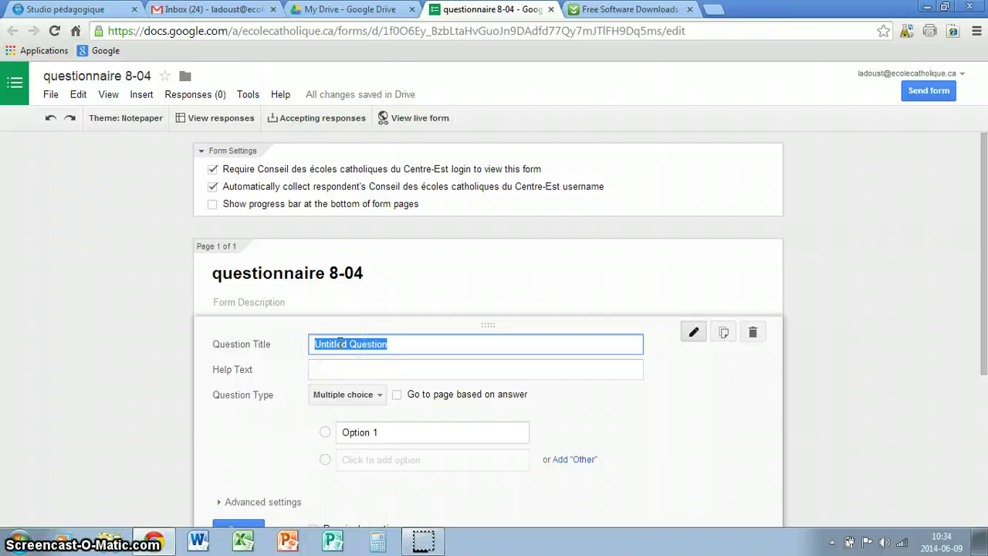
text(Quel est ton nom?)
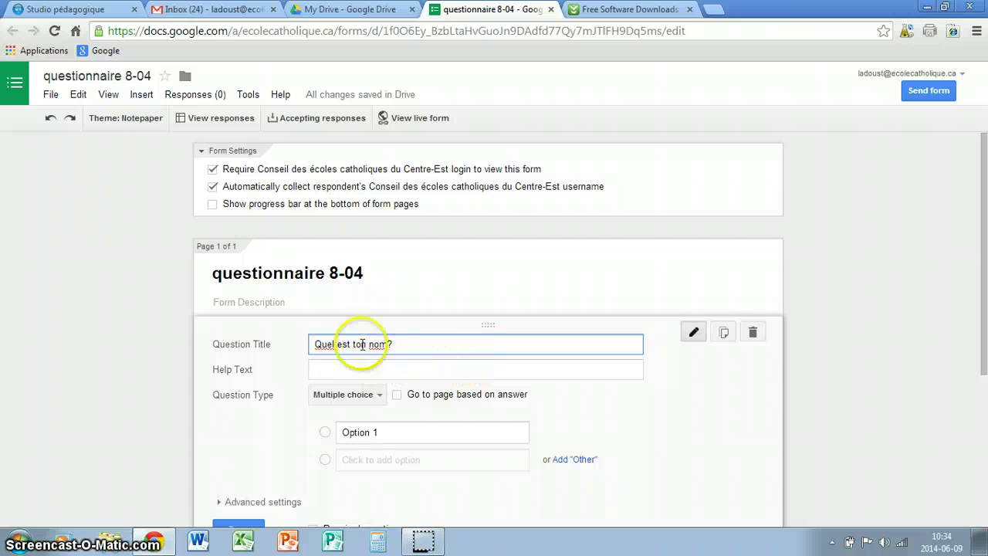
click(379, 398)
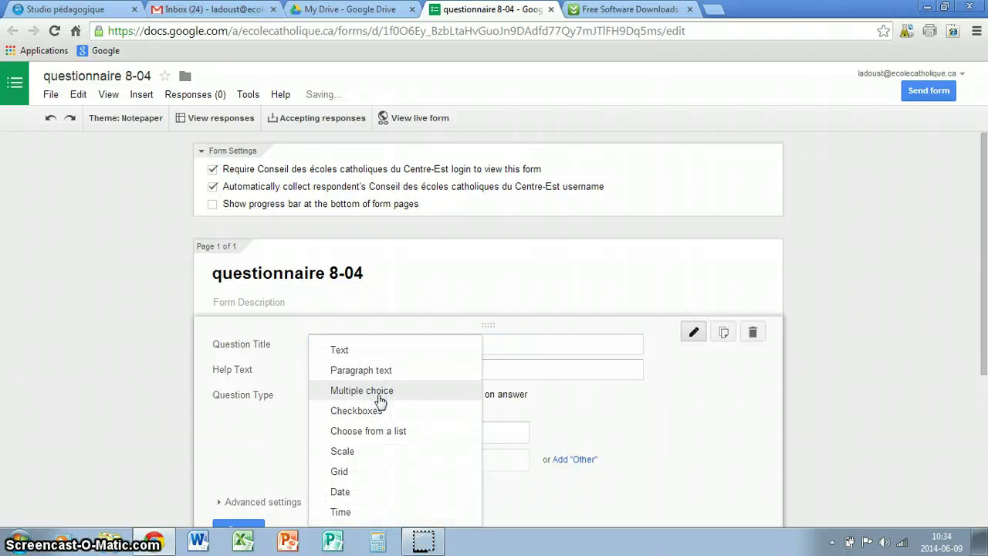
click(350, 357)
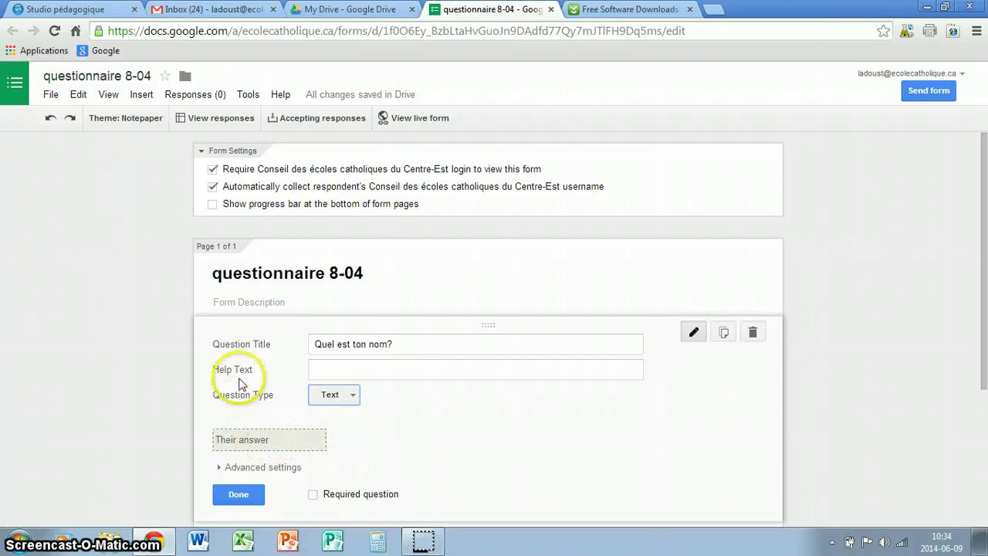
click(325, 371)
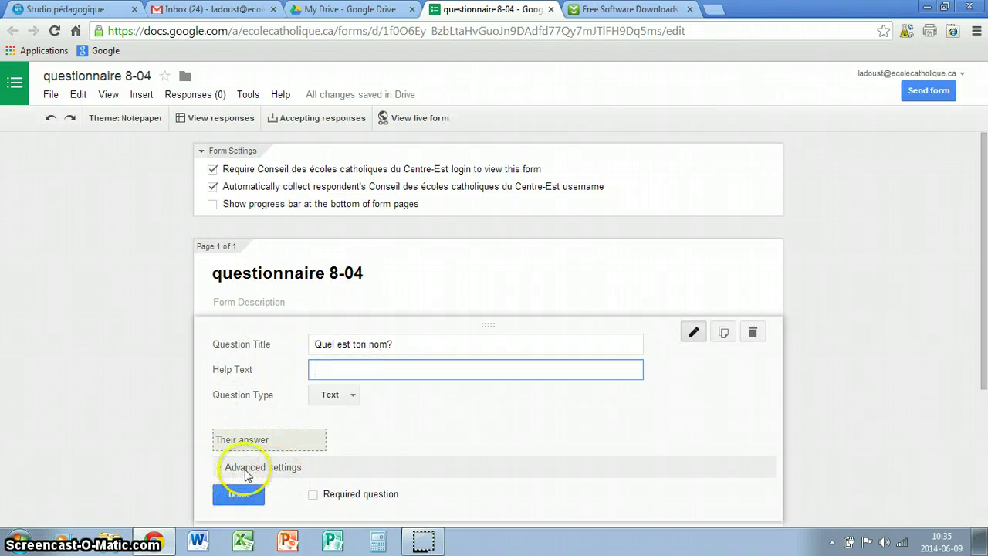
Mark 'Quel est ton nom?' as required, finish it, and add a second question.
click(220, 467)
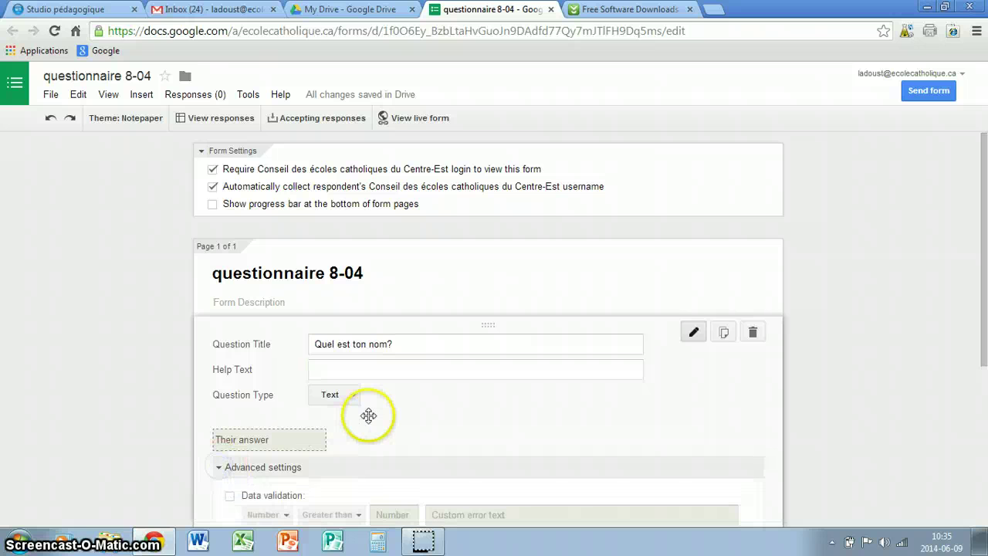
scroll(984, 270, down, 3)
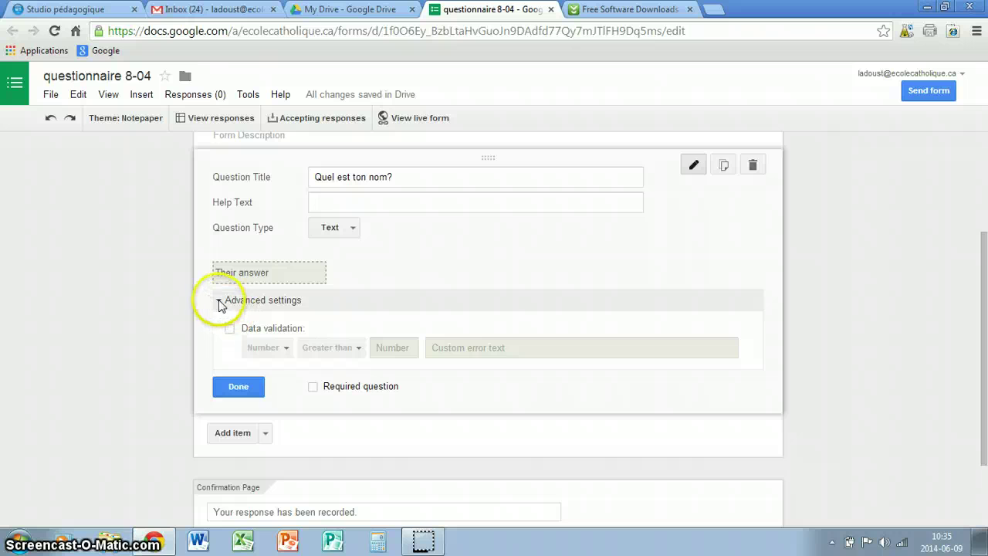
click(218, 300)
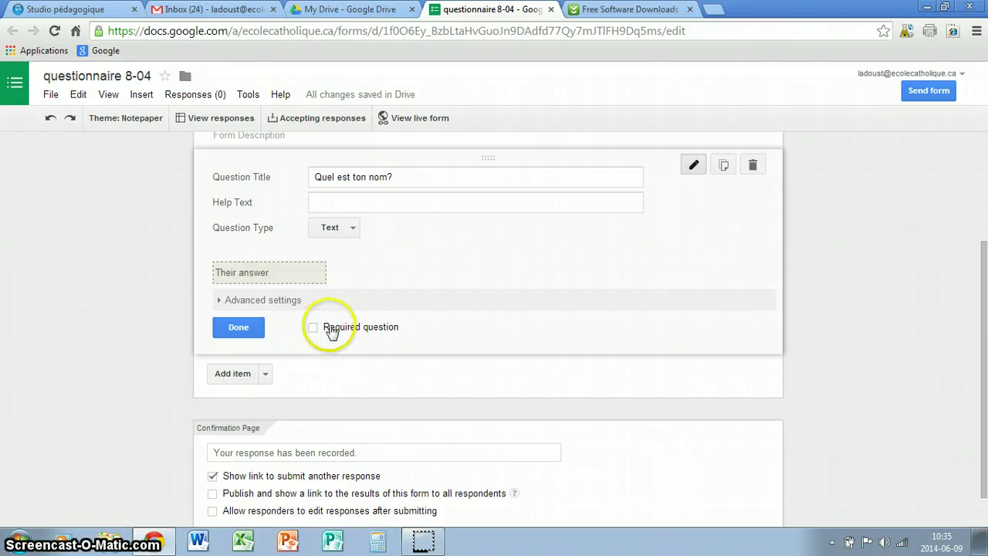
click(313, 331)
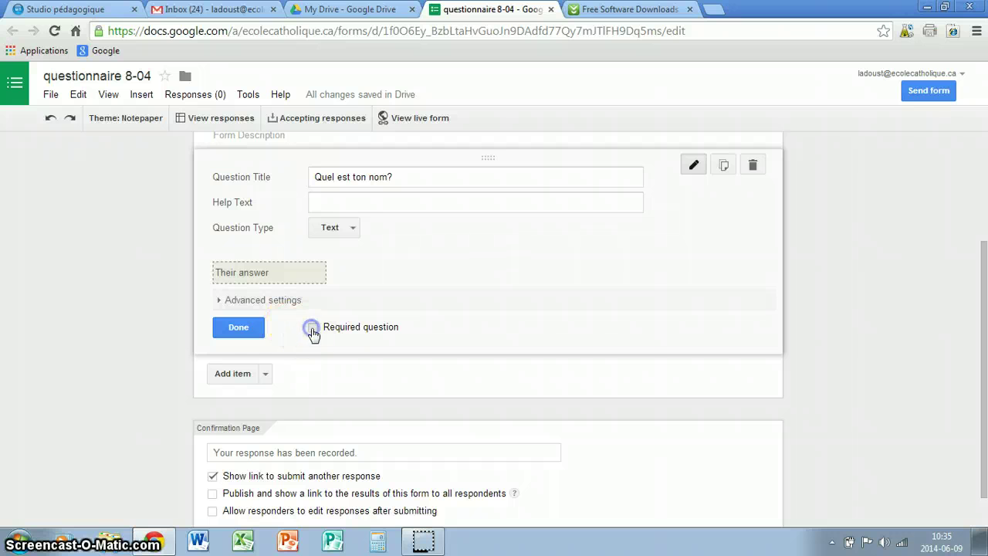
click(249, 330)
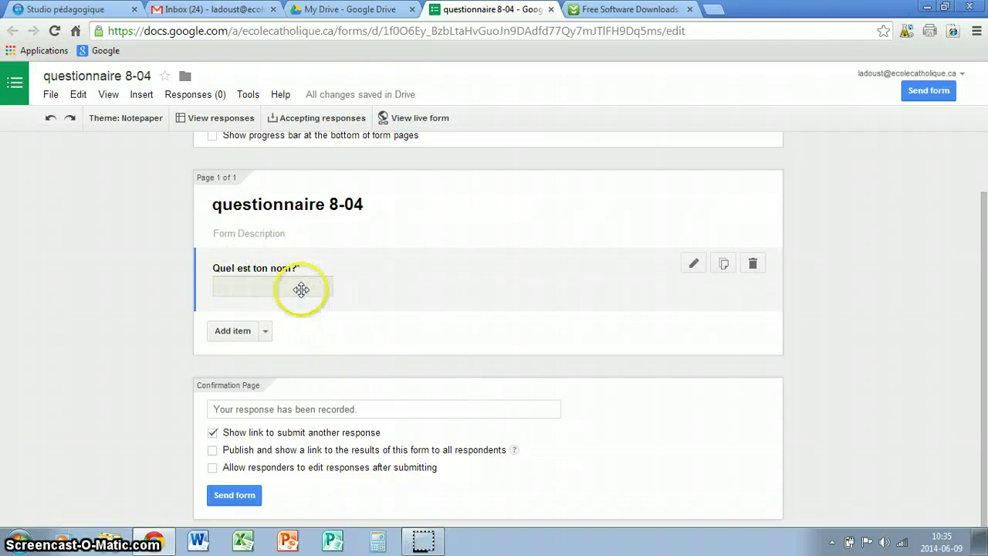
click(241, 331)
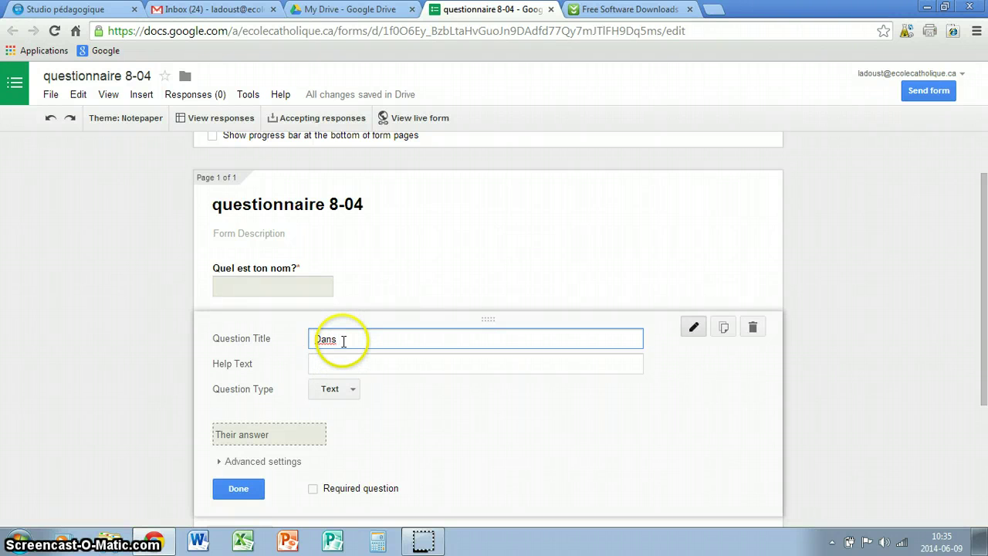
Enter 'Dans quelle classe es-tu?' as the second question's title.
text(Dans quelle classe es-tu?)
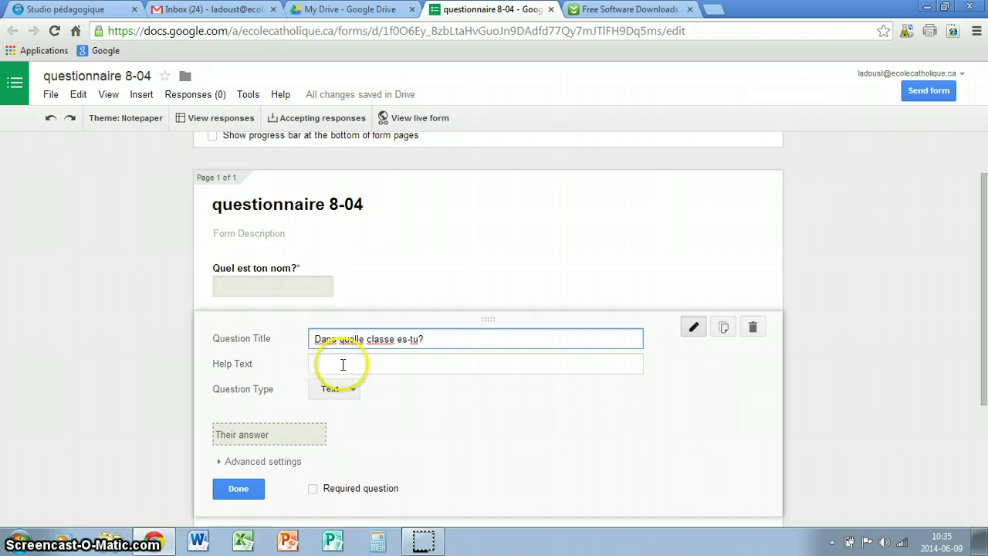
click(348, 365)
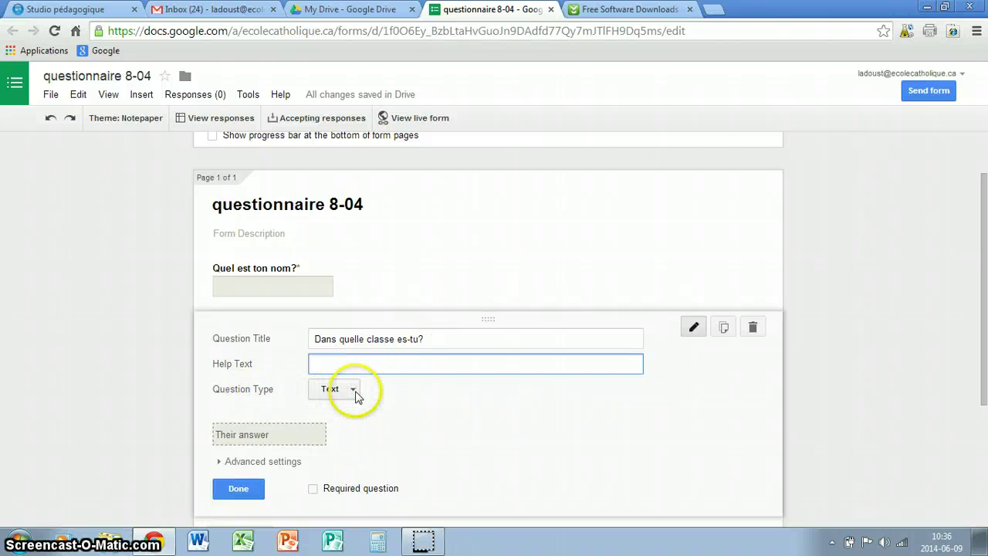
click(354, 390)
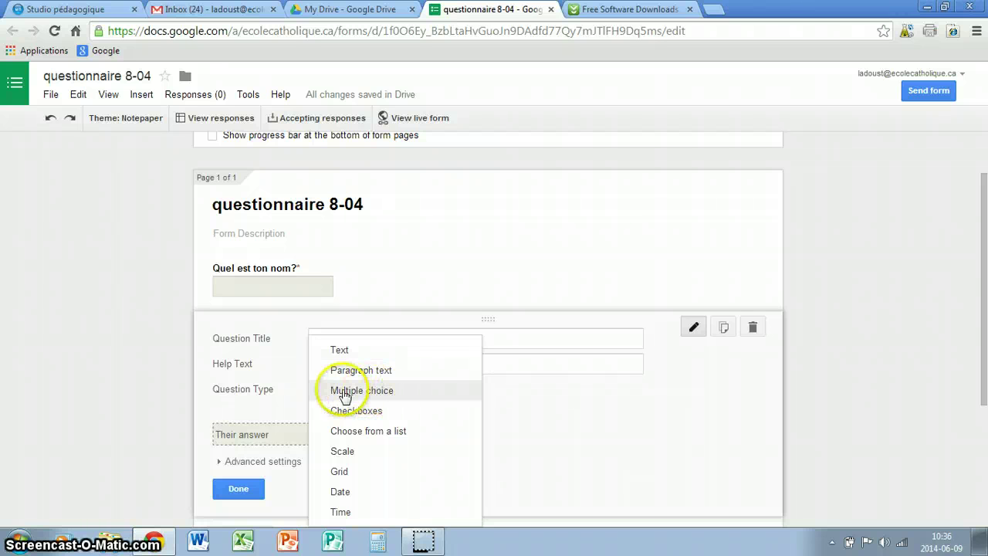
Switch the class question to multiple choice with options 8-01, 8-02, 8-03 and 8-04.
click(384, 394)
click(381, 426)
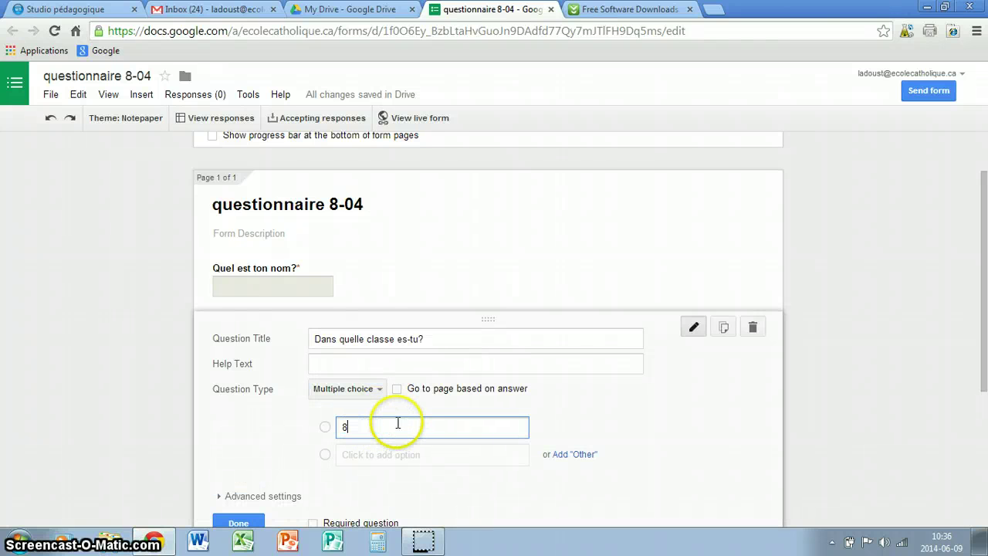
text(8-01)
click(379, 455)
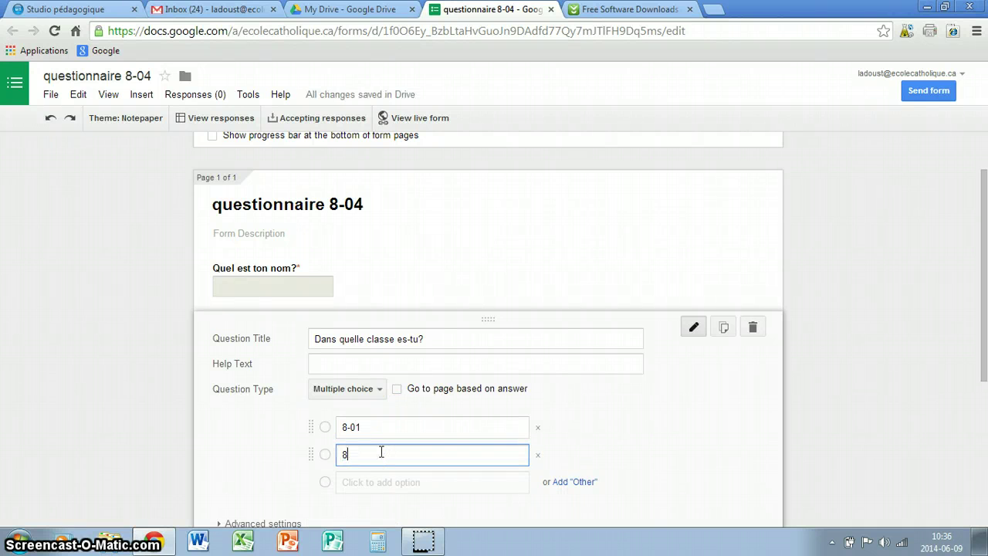
click(376, 483)
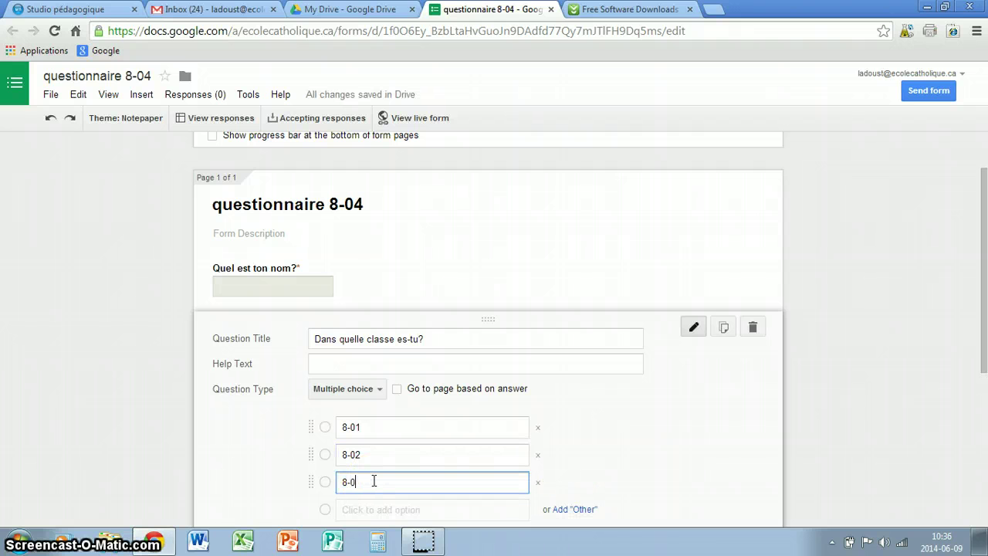
click(361, 511)
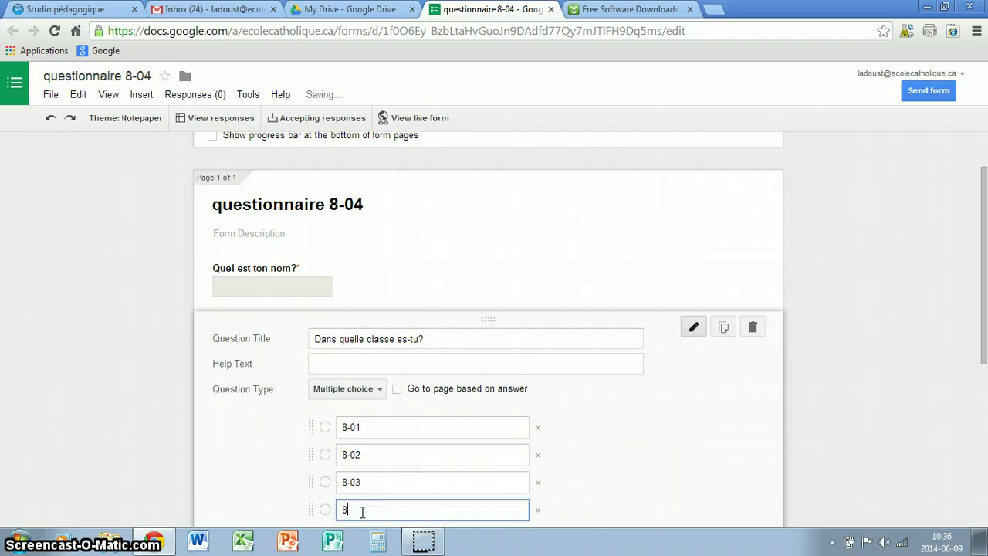
text(8-04)
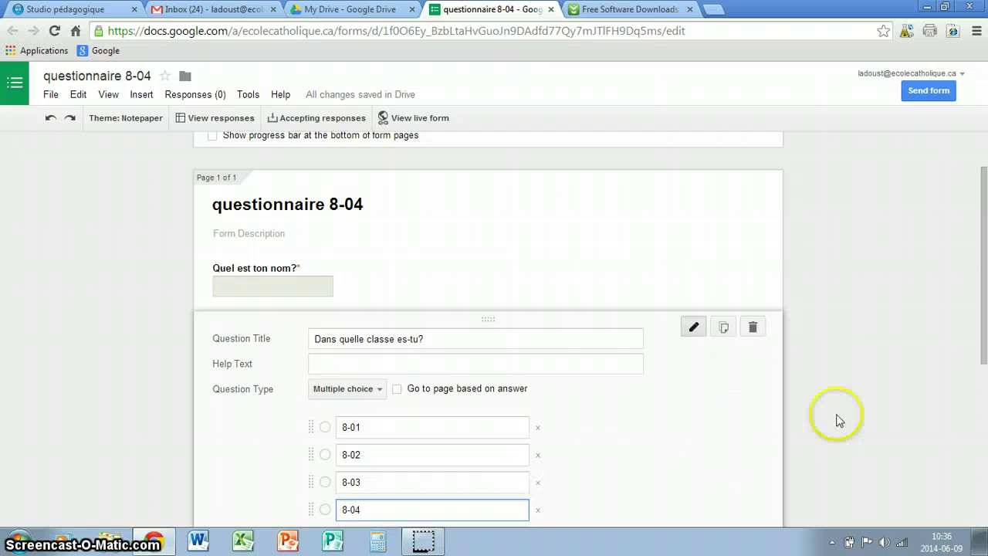
drag(983, 272, 983, 338)
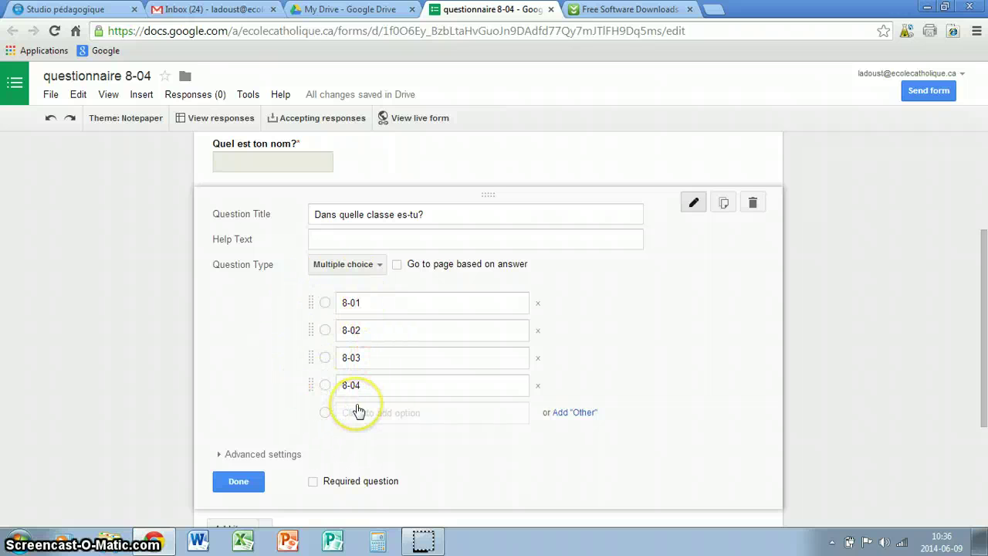
Make the class question required, remove the submit-another-response link, and allow editing after submitting.
click(313, 483)
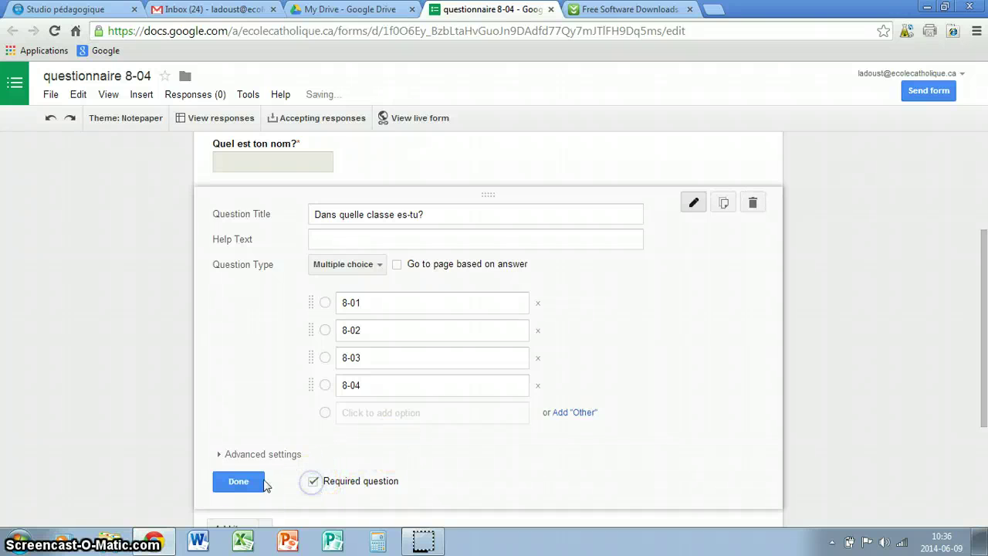
click(241, 482)
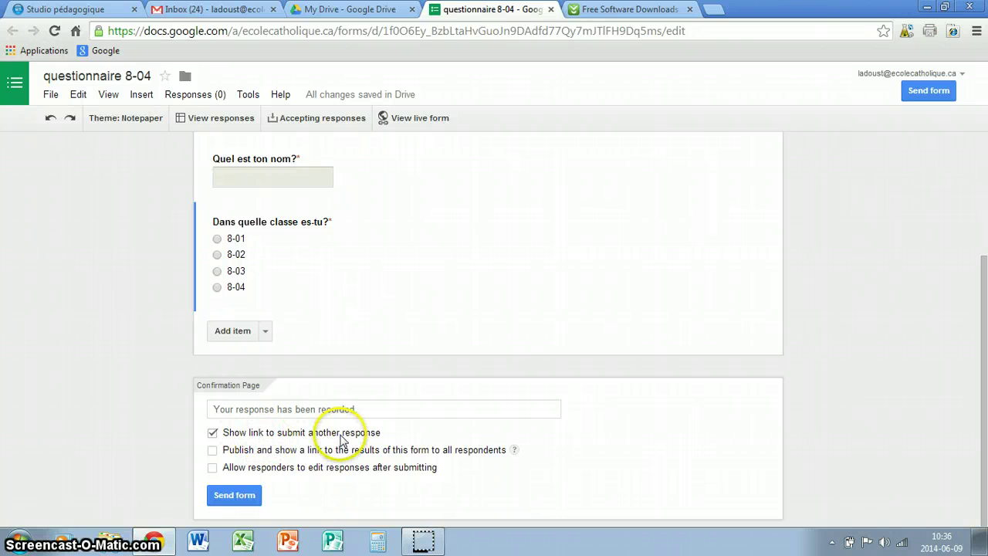
click(213, 434)
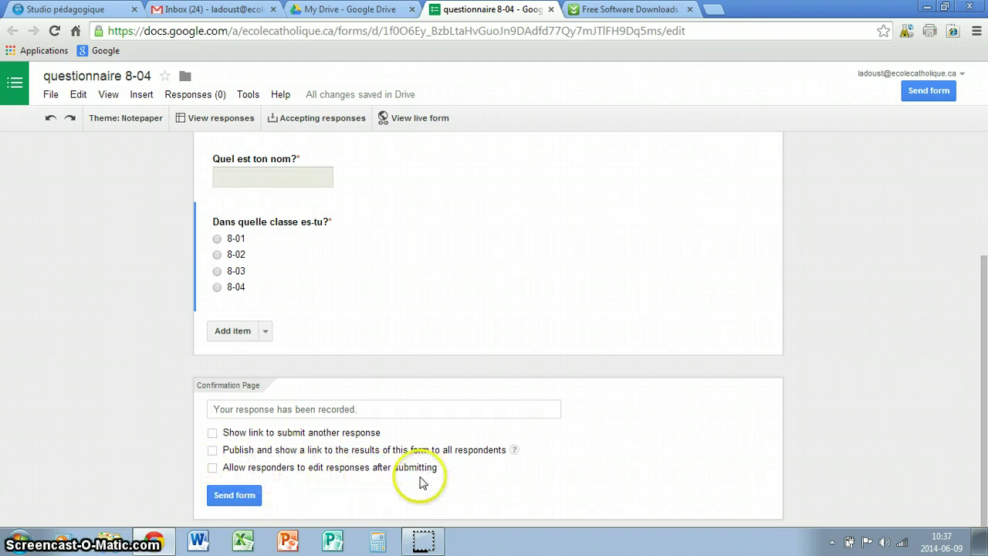
click(212, 469)
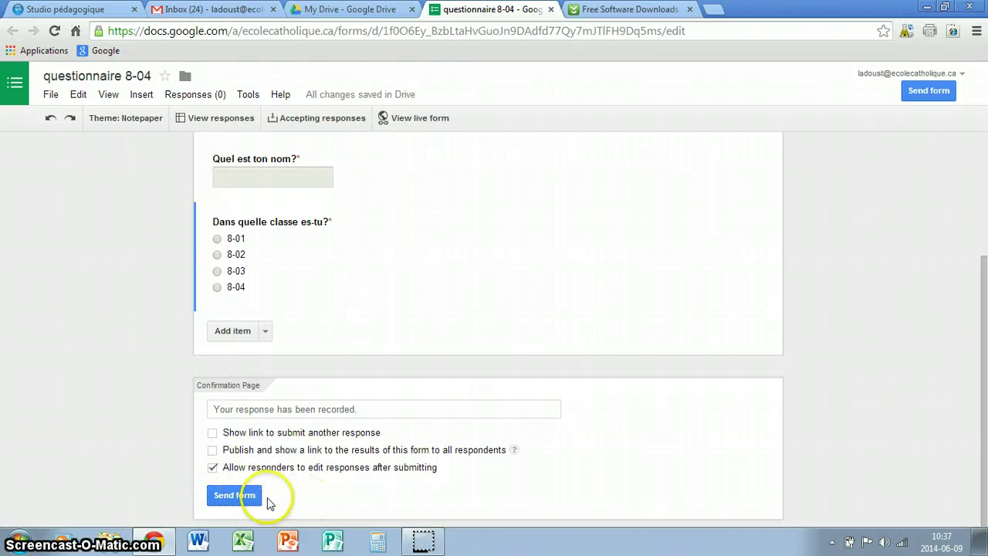
click(231, 499)
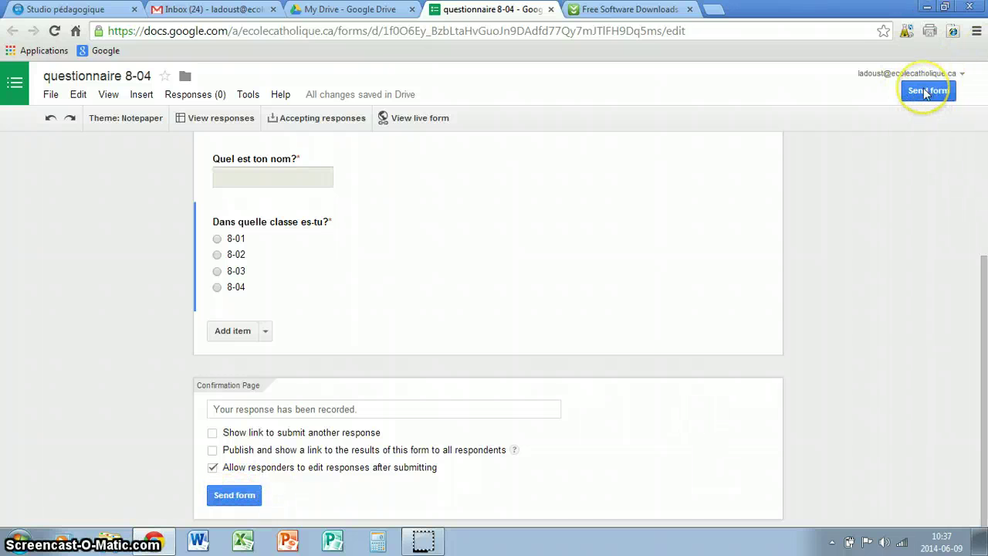
Email questionnaire 8-04 to your own school address with the form included in the message.
click(241, 498)
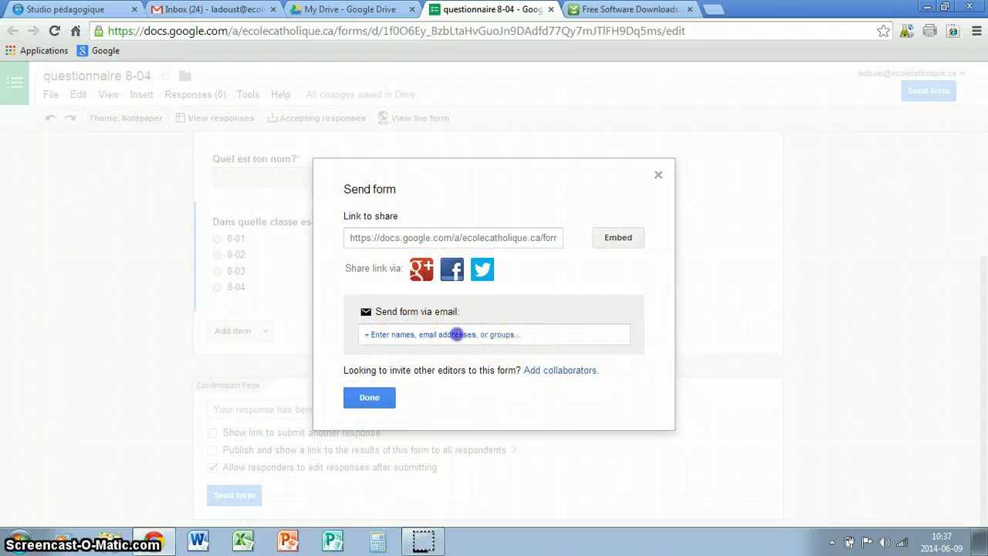
click(456, 334)
text(ladoust)
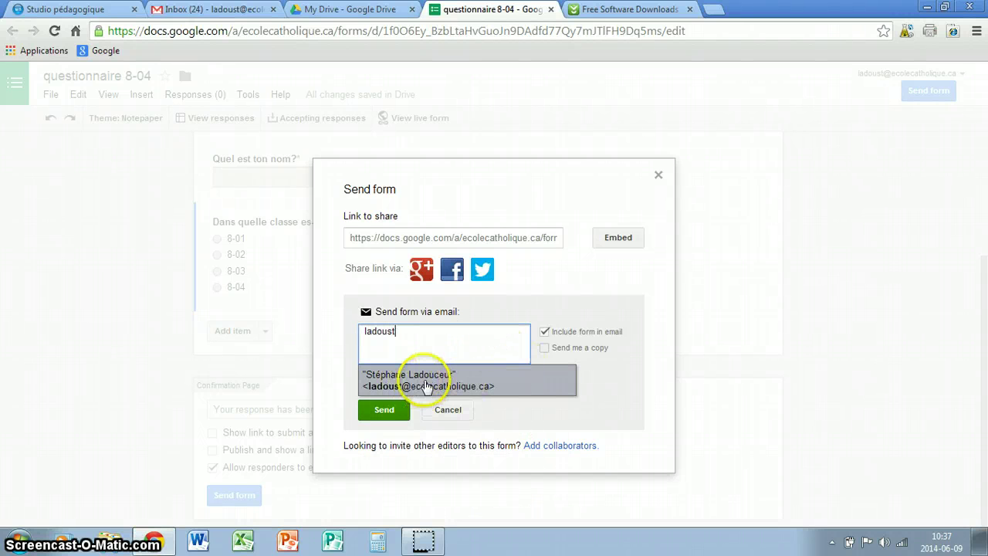
click(442, 382)
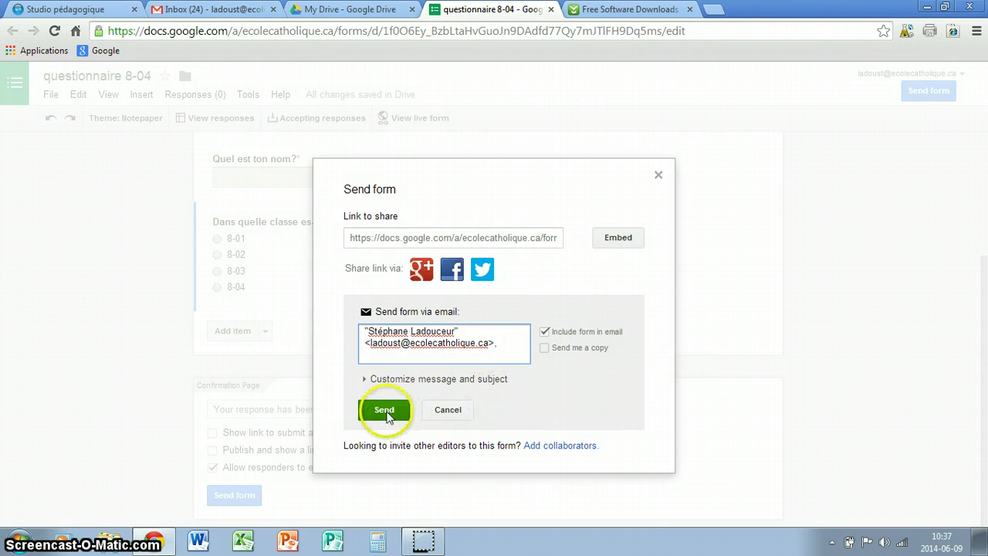
click(388, 415)
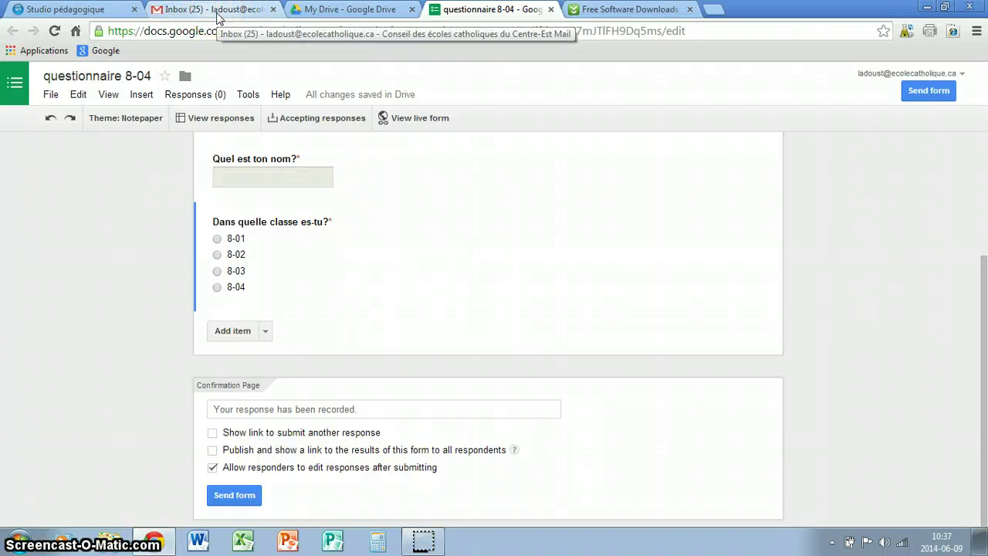
In the Gmail questionnaire 8-04 message, enter a name, choose class 8-04, and send the answers for review.
click(218, 12)
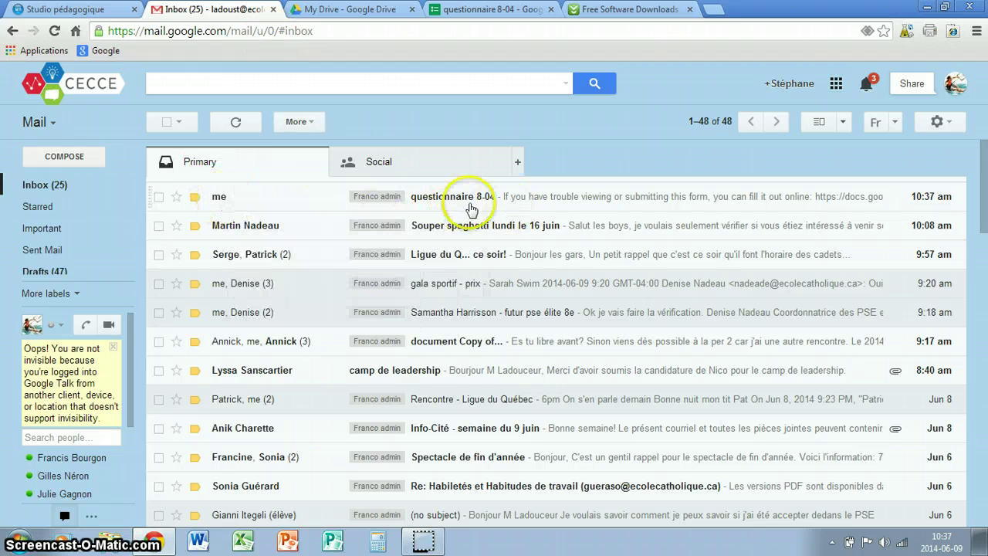
click(435, 198)
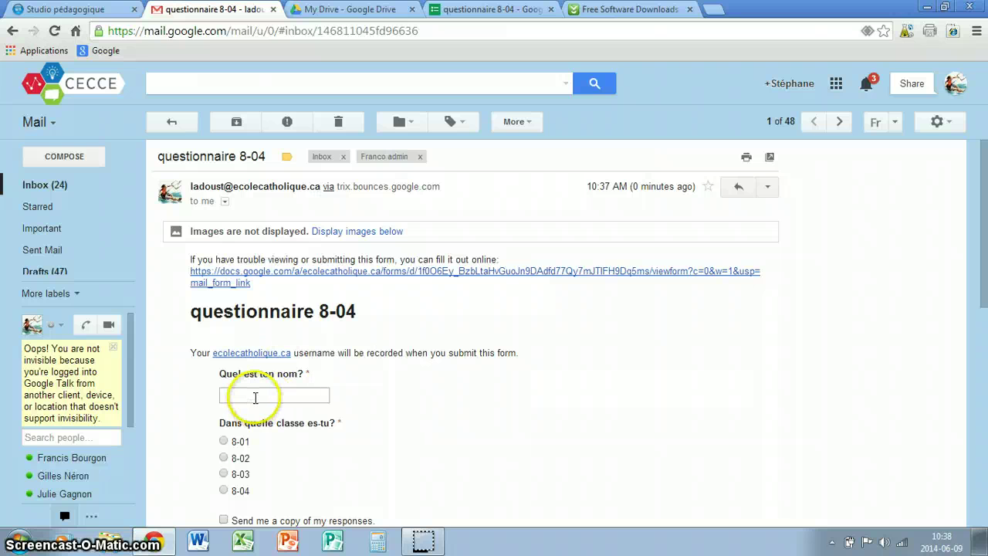
click(255, 397)
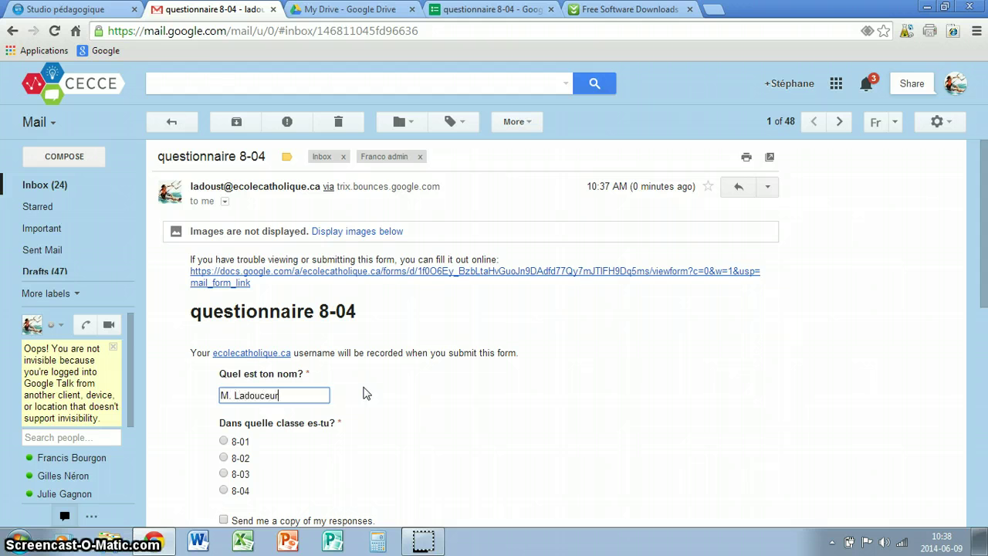
click(236, 490)
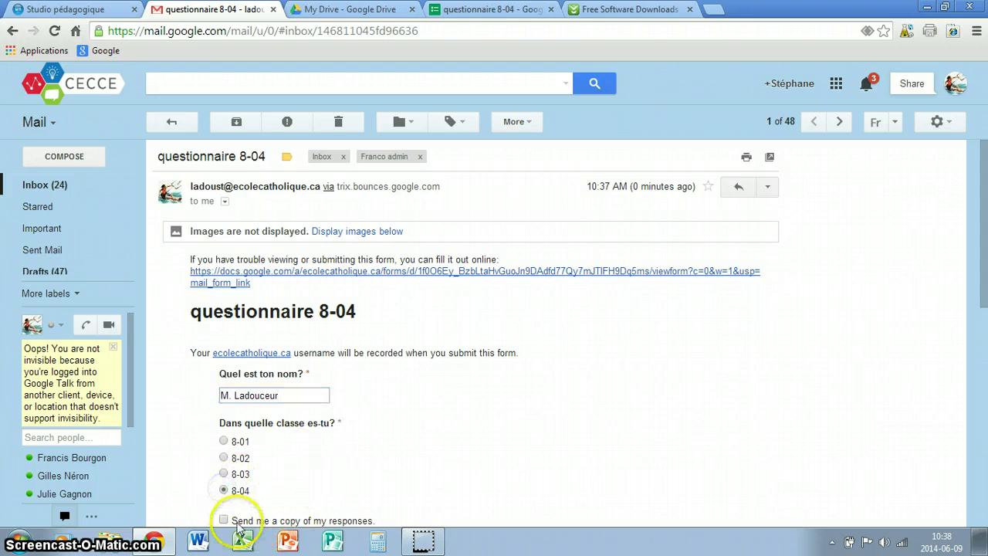
drag(981, 280, 981, 344)
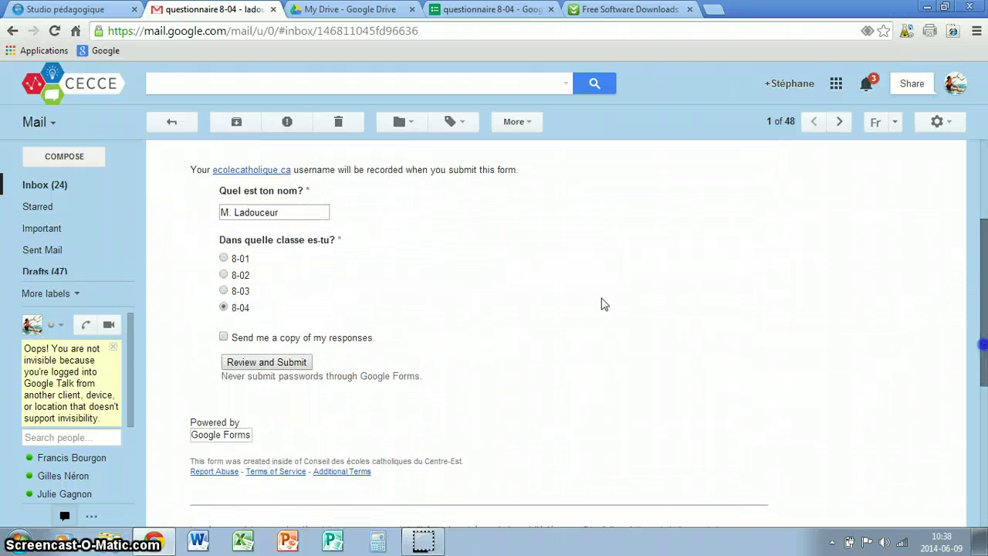
click(269, 363)
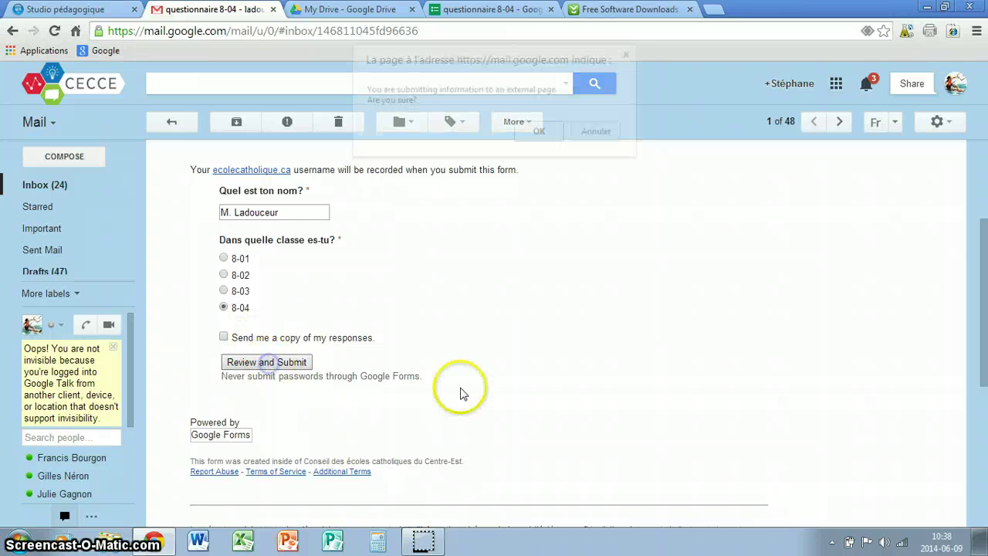
click(540, 132)
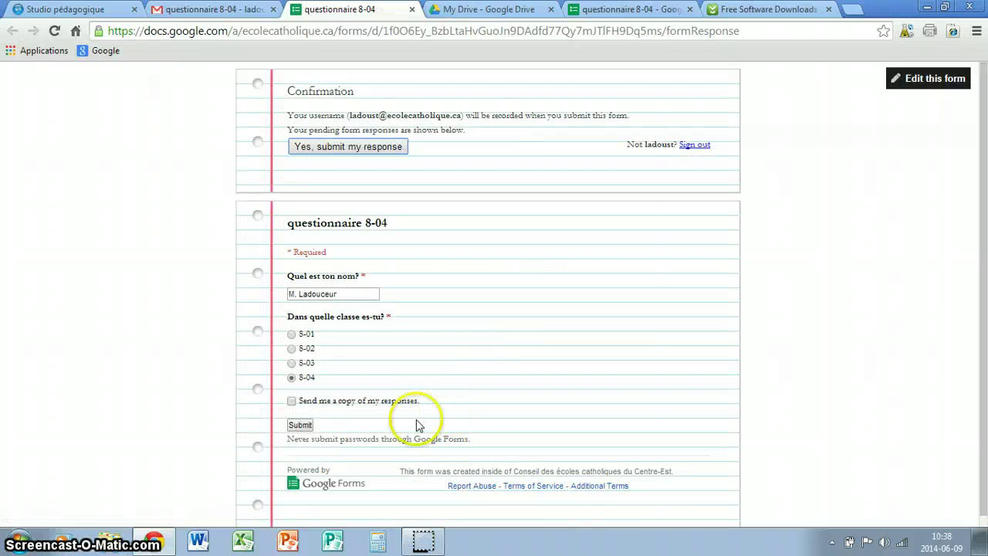
Confirm 'Yes, submit my response', then return to the questionnaire 8-04 editor.
click(298, 425)
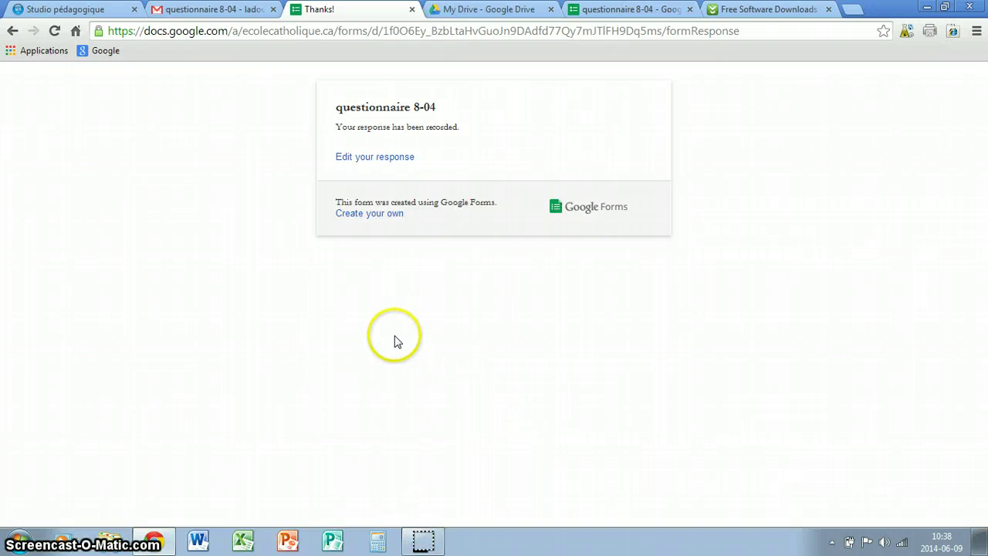
click(614, 12)
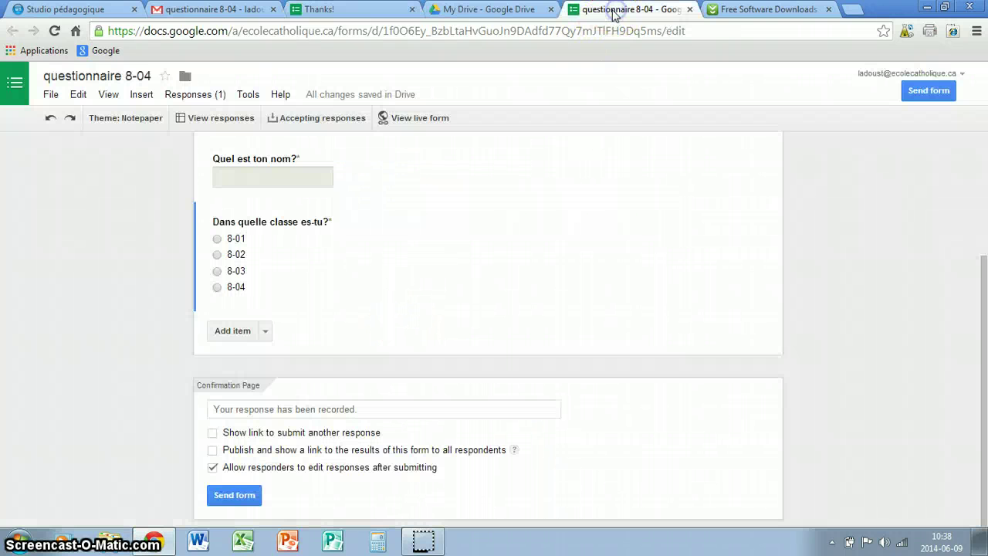
Open the 'questionnaire 8-04 (Responses)' spreadsheet from the My Drive file list.
click(484, 11)
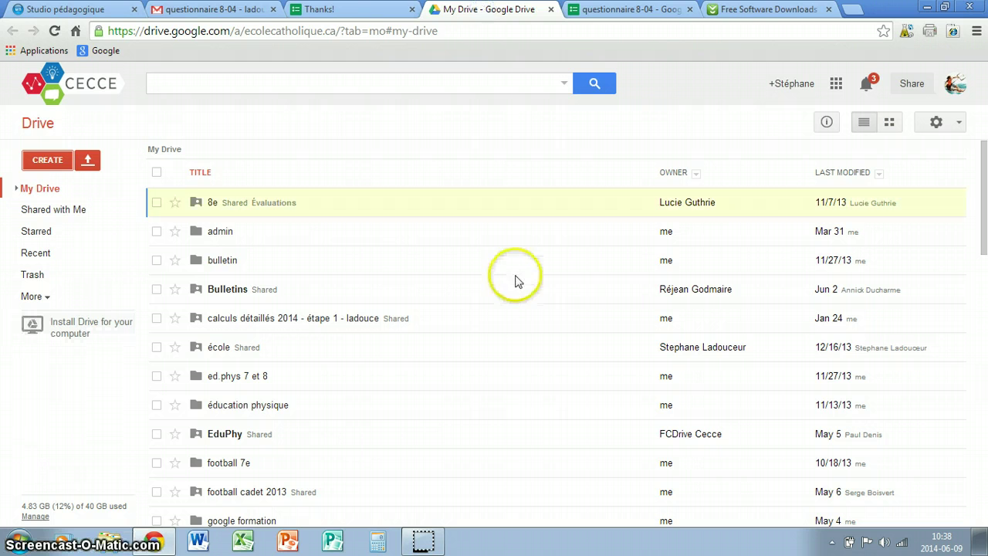
drag(985, 179, 985, 440)
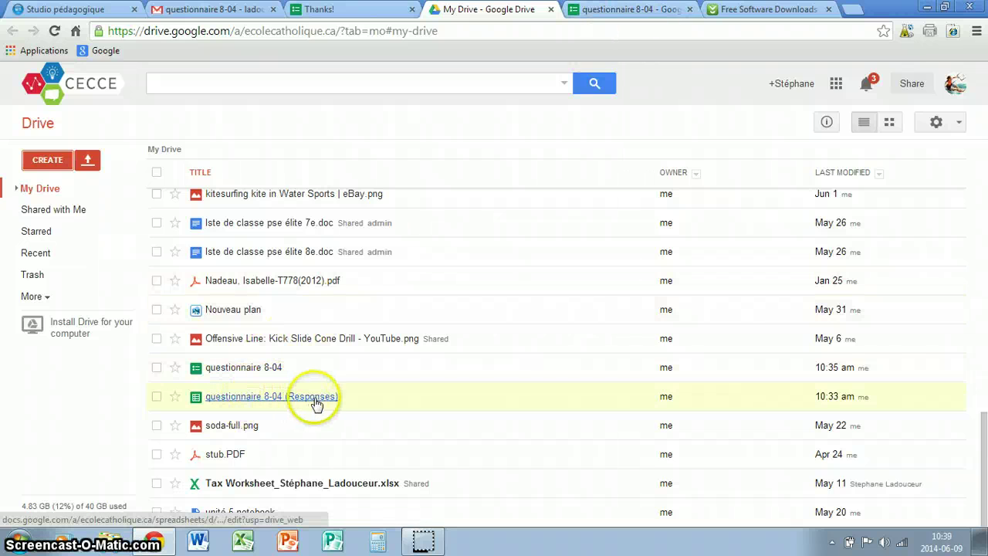
click(235, 398)
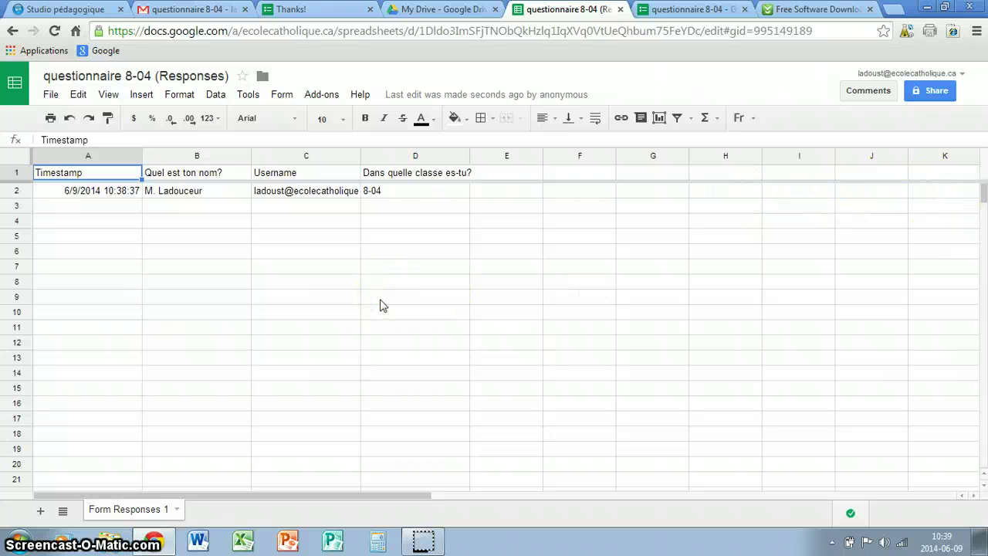
Choose Form > 'Show summary of responses' from the responses spreadsheet.
click(282, 94)
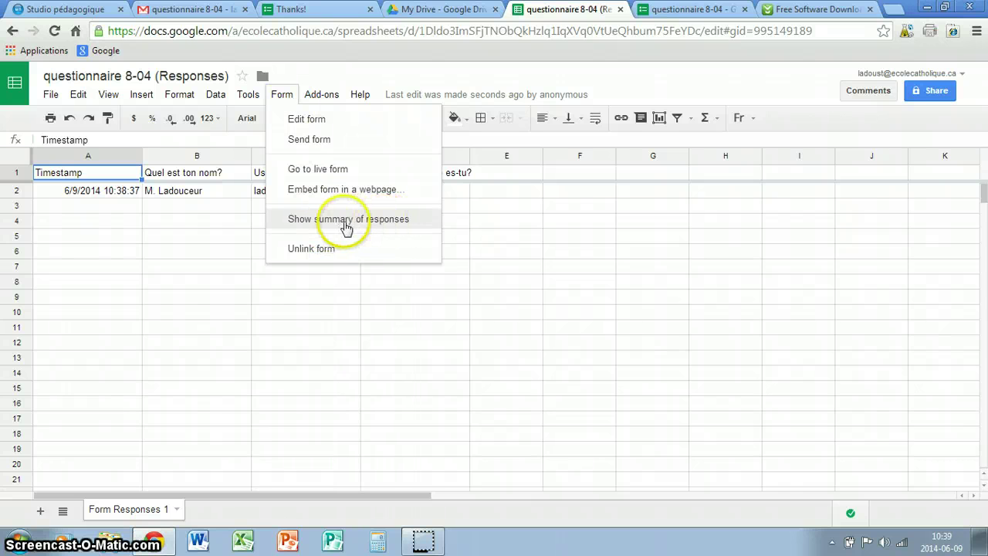
click(343, 224)
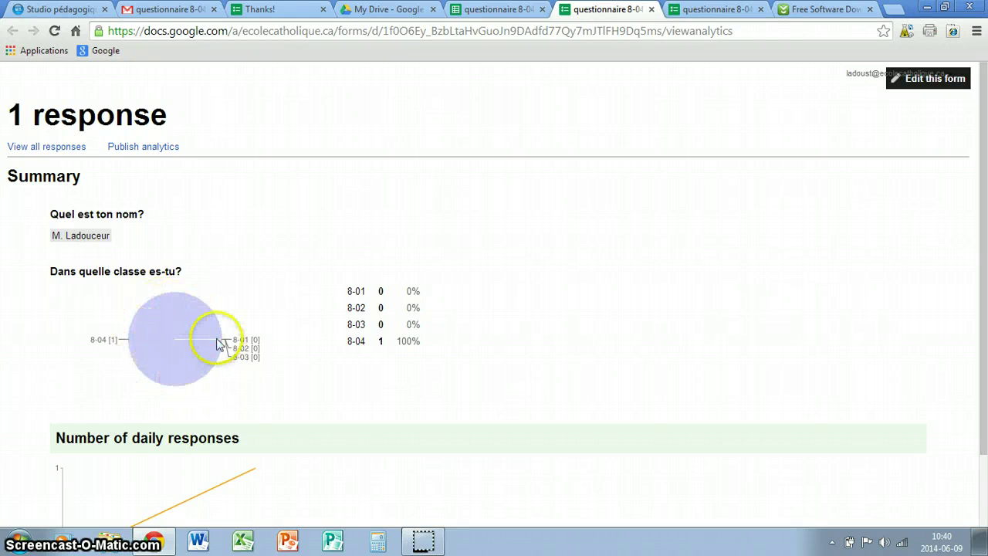
Highlight the class 8-04 count, the single response at 100%.
double_click(380, 341)
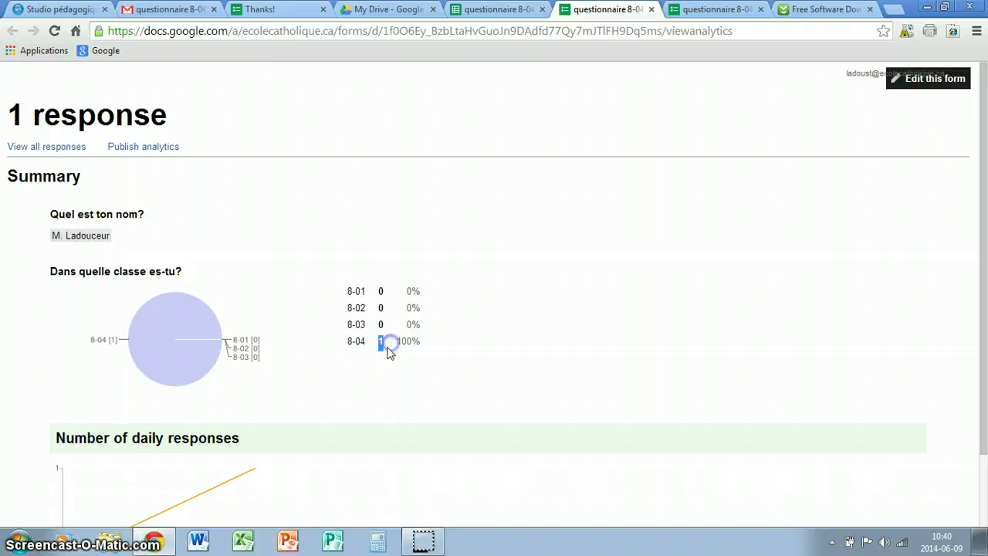